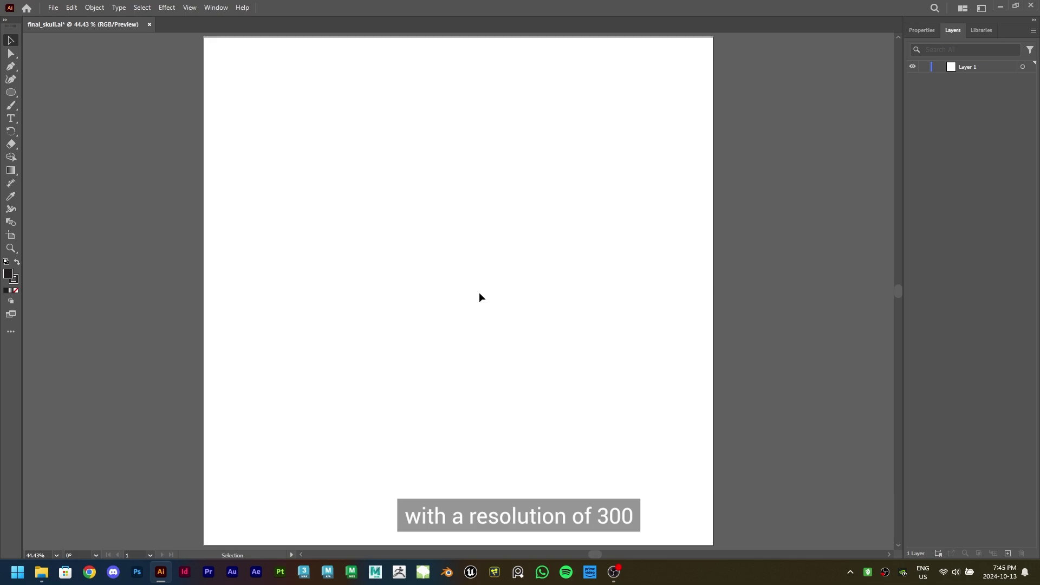
Open the File menu over the blank 1080×1080 final_skull.ai artboard
left_click(53, 8)
Place skull_design as a linked image on the artboard, overhanging its right edge
left_click(75, 203)
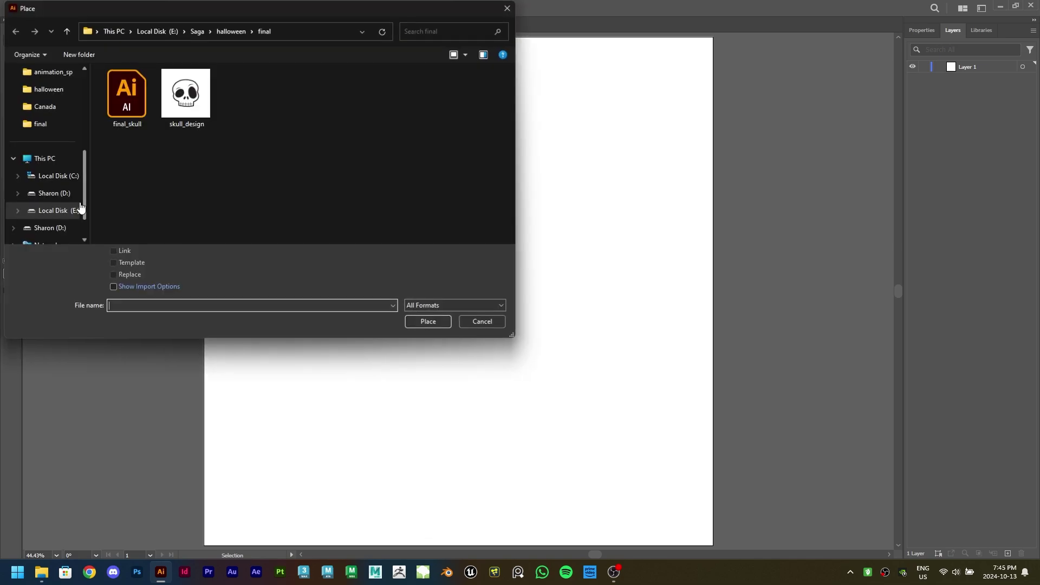
left_click(184, 109)
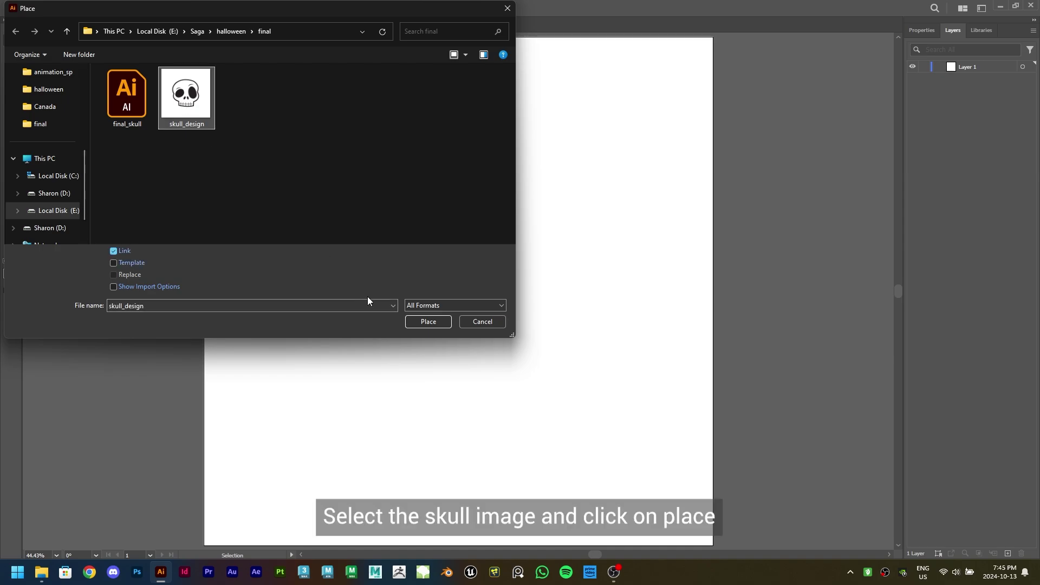
left_click(440, 320)
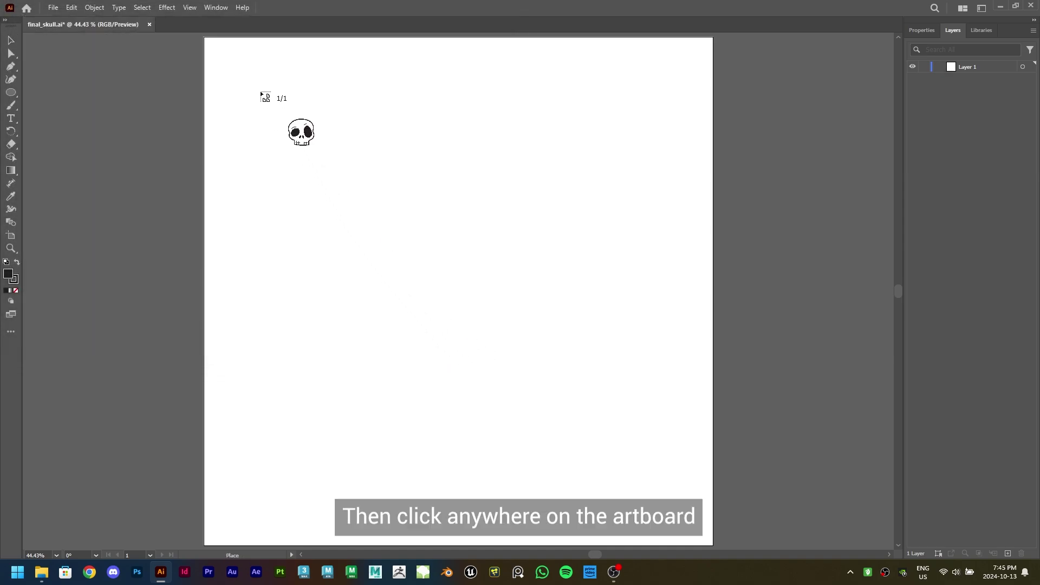
left_click(261, 92)
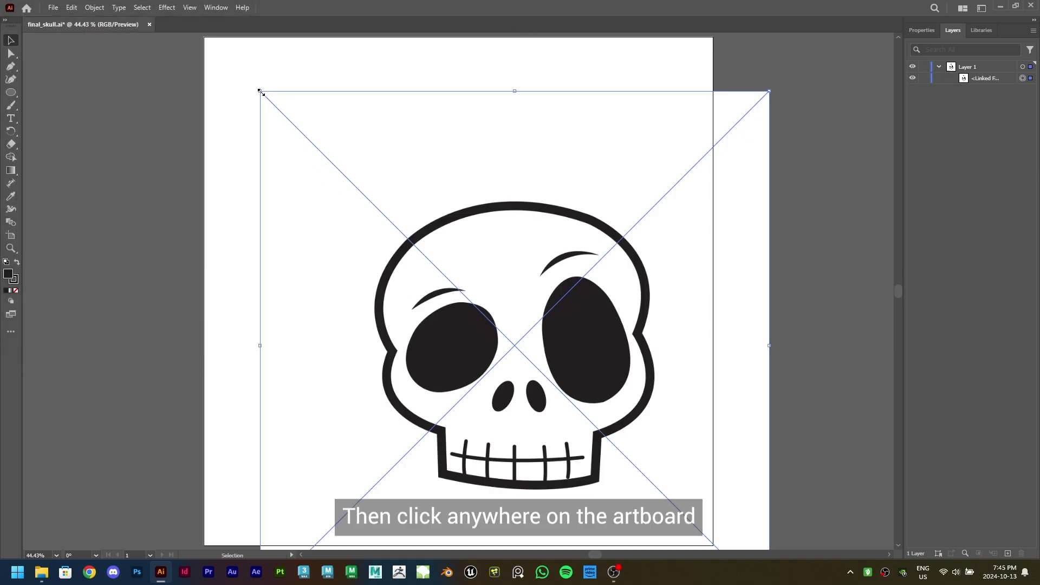
Centre the skull image horizontally and vertically on the artboard, then lock it in Layers
left_click(216, 8)
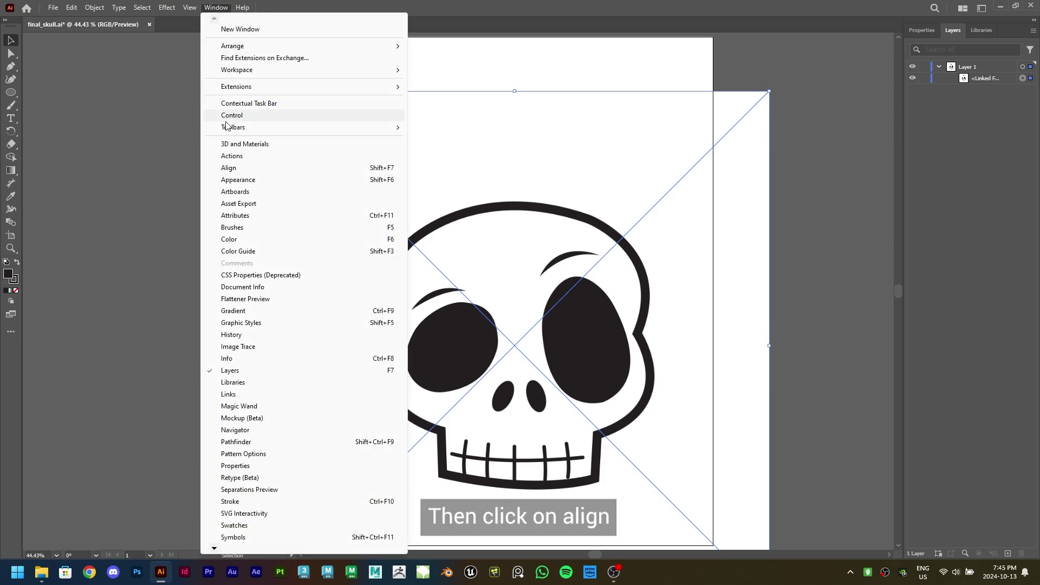
left_click(242, 167)
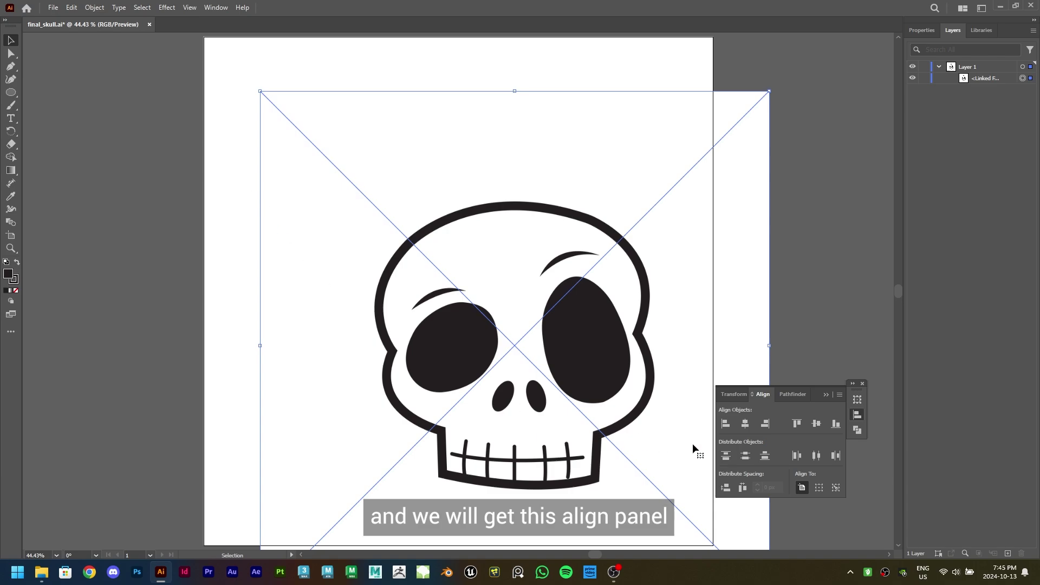
left_click(802, 488)
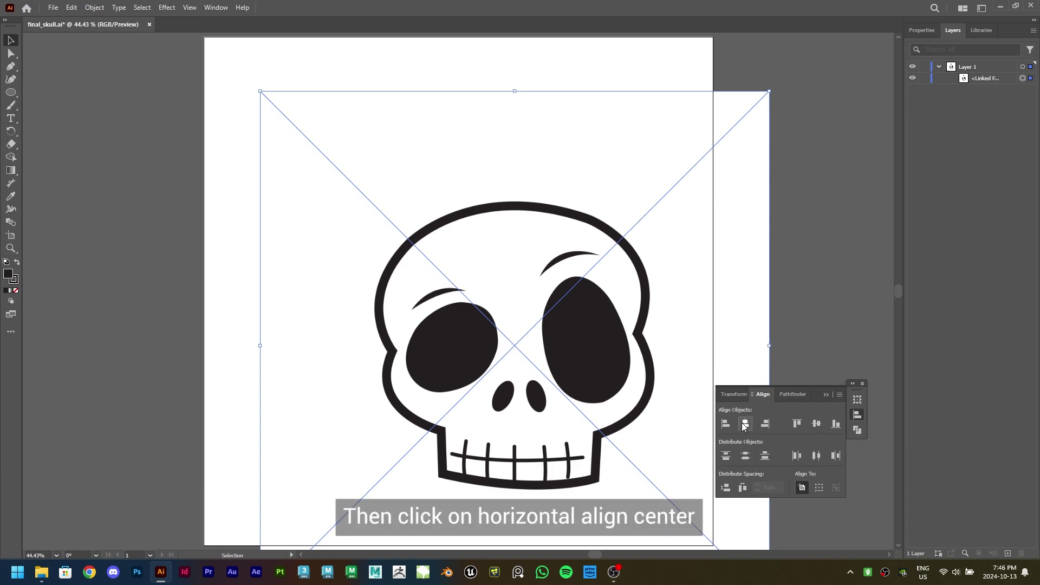
left_click(744, 424)
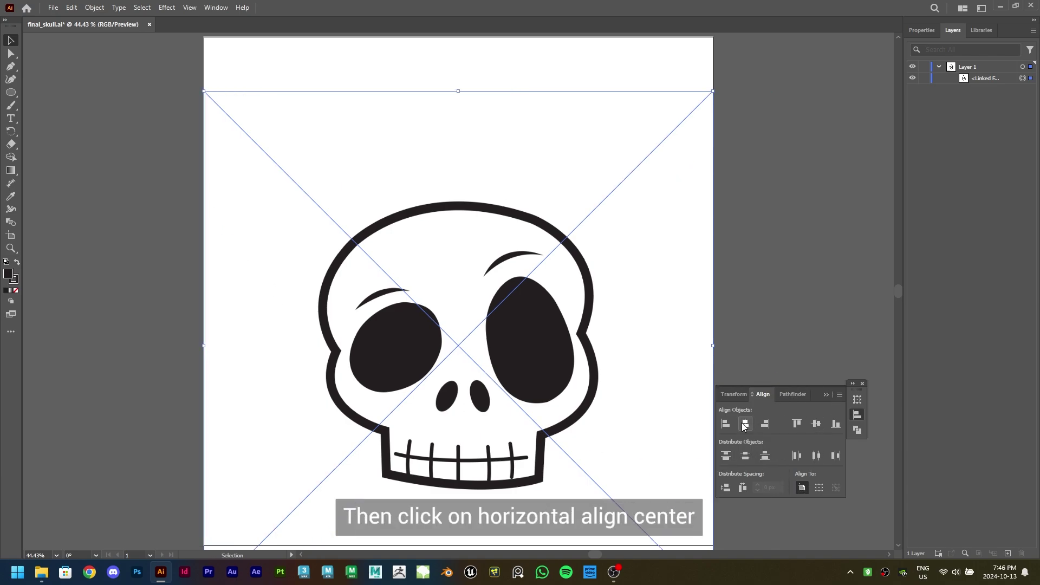
left_click(815, 424)
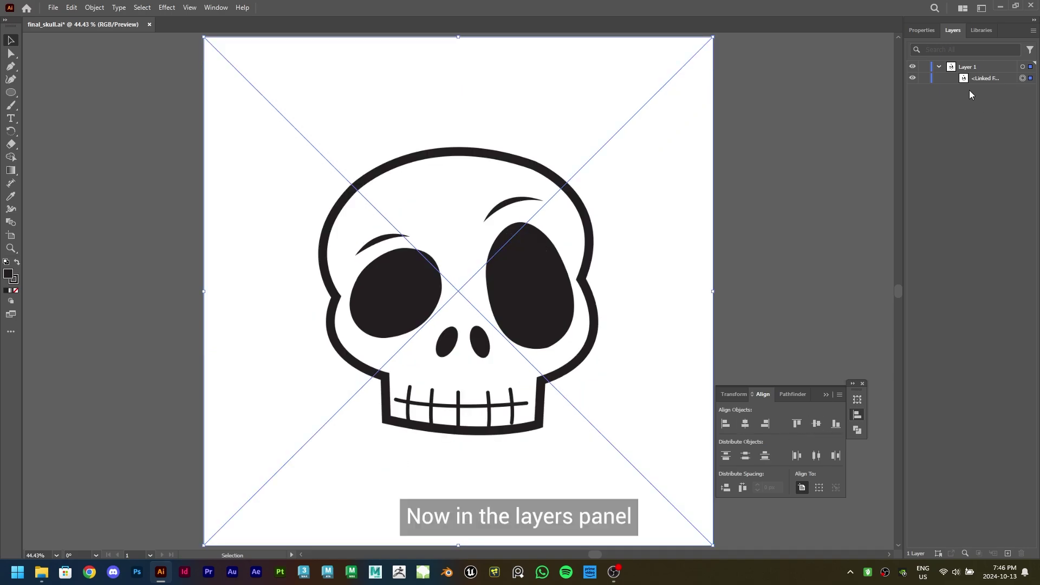
left_click(992, 78)
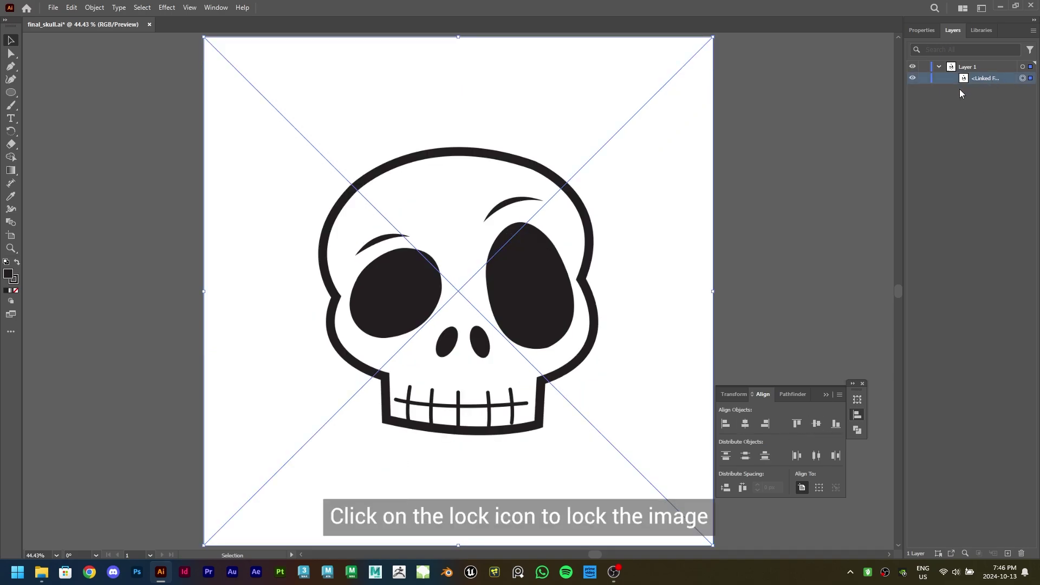
left_click(923, 78)
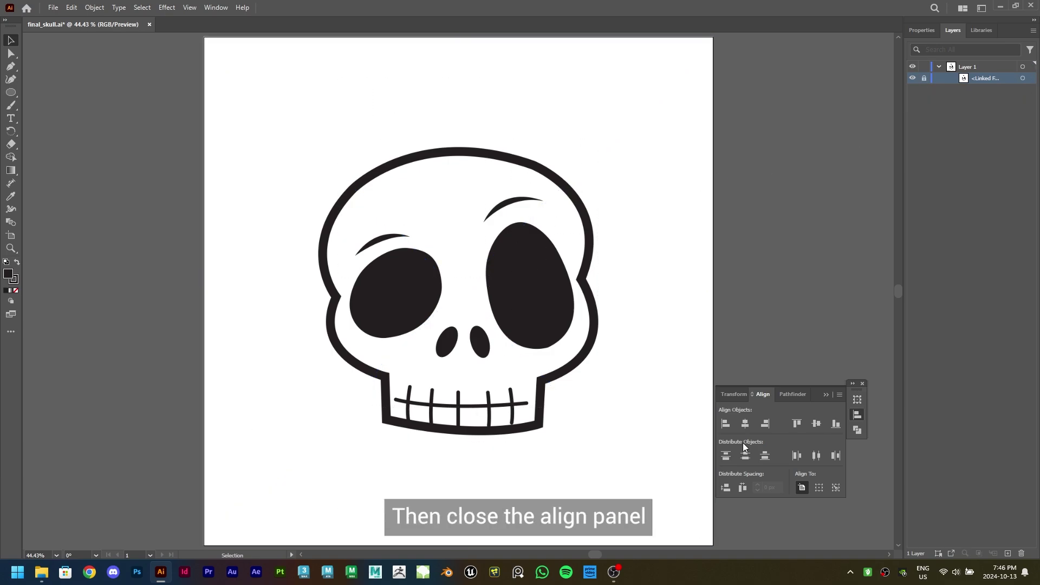
Start a Pen path tracing the skull's left side and curved top outline
left_click(862, 384)
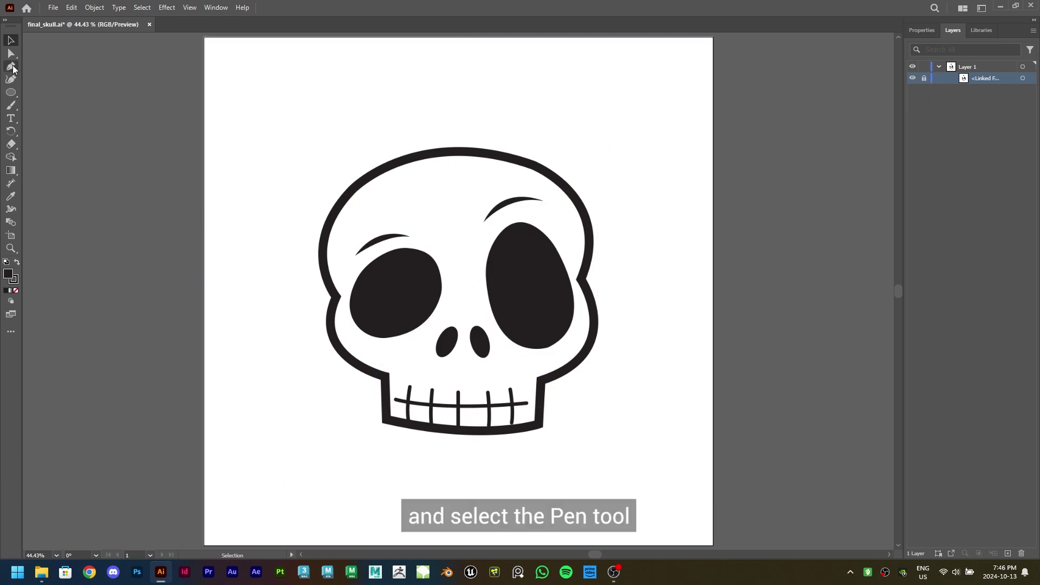
left_click(11, 69)
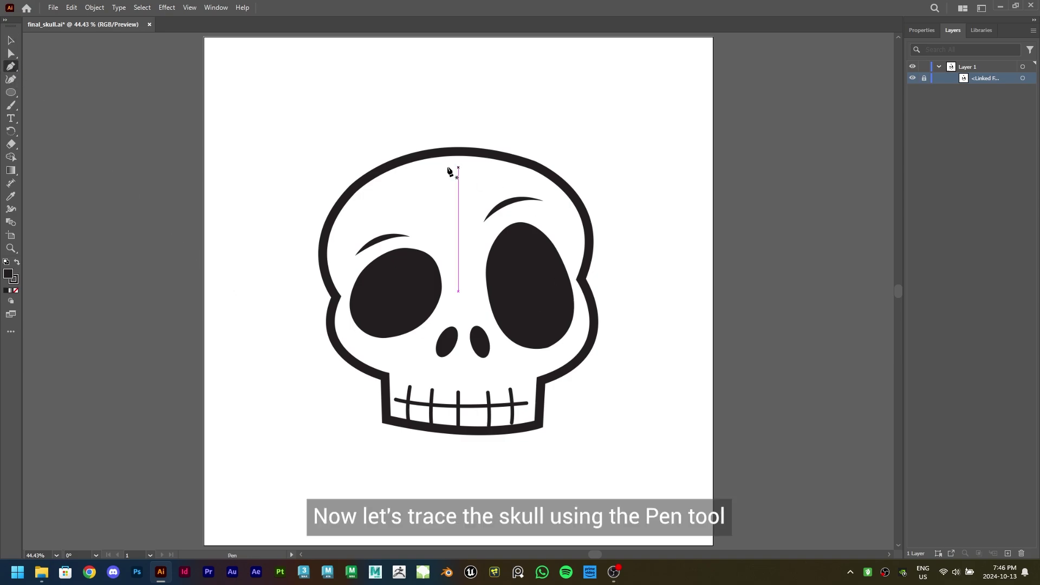
left_click(330, 298)
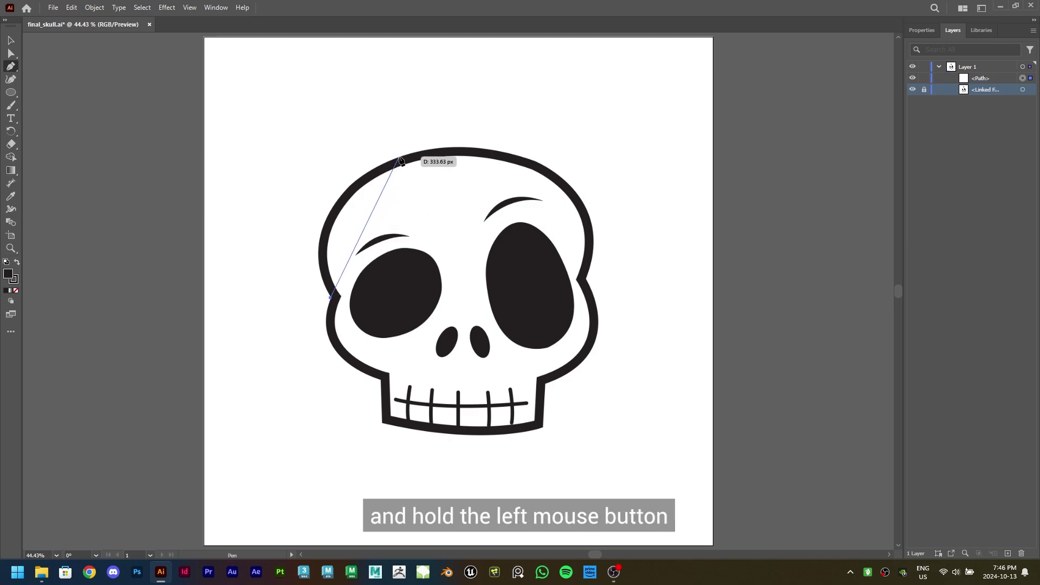
left_click_drag(400, 157, 515, 124)
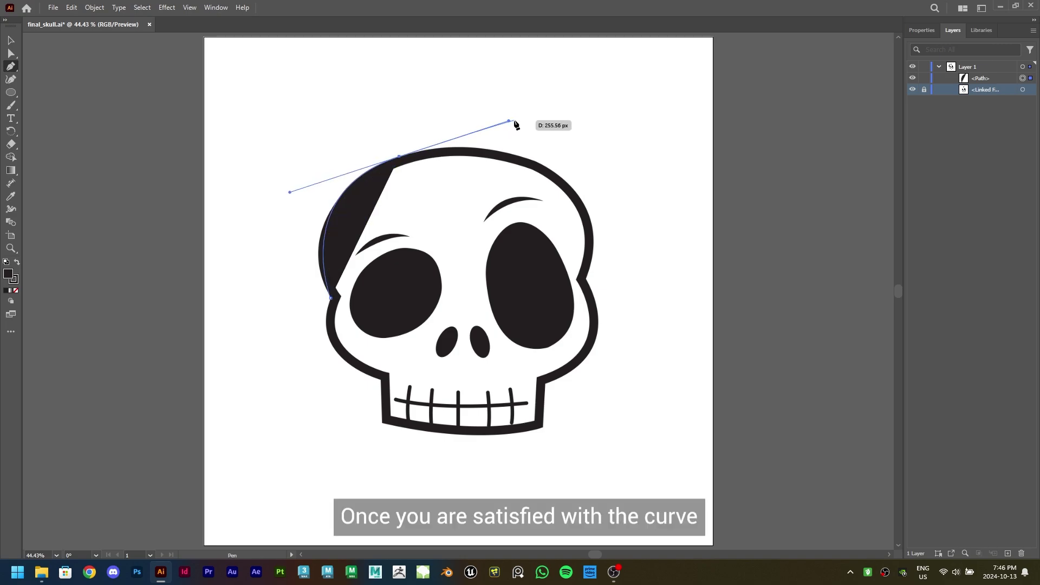
left_click_drag(515, 125, 515, 125)
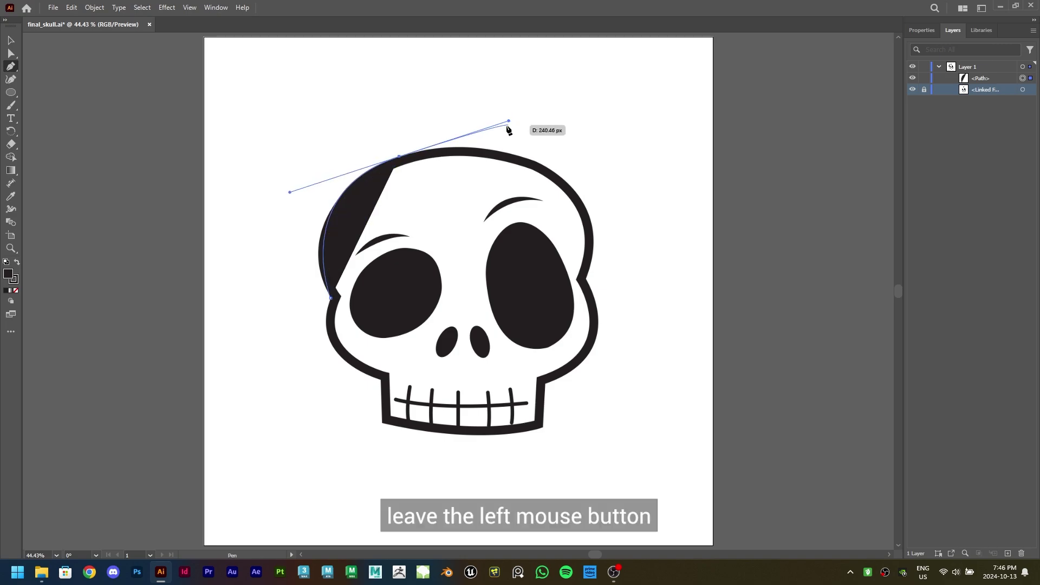
left_click(399, 157)
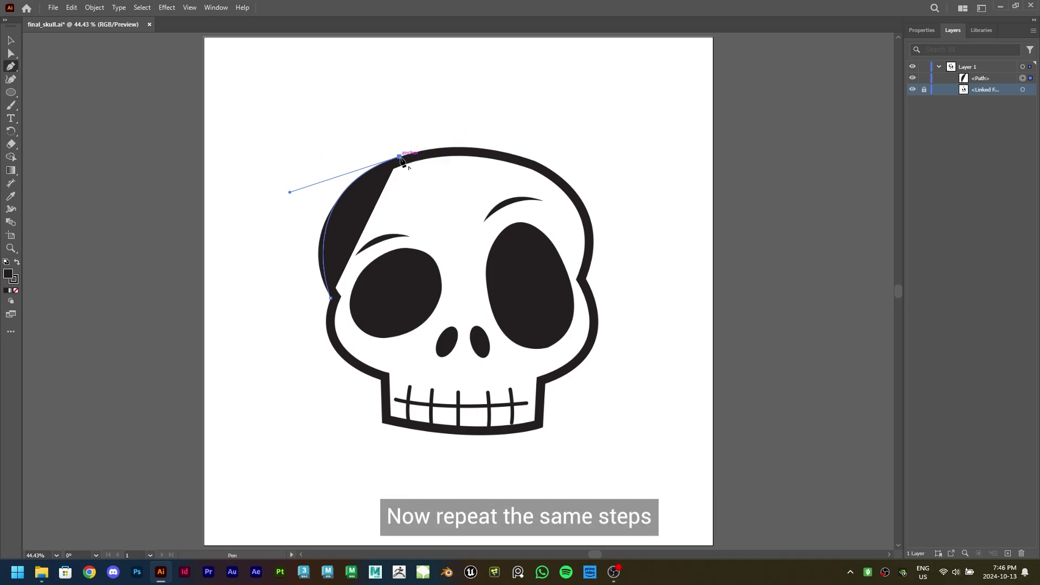
left_click_drag(544, 166, 626, 204)
Continue the path down the right side and along the jaw, closing it at the start
left_click_drag(585, 279, 633, 357)
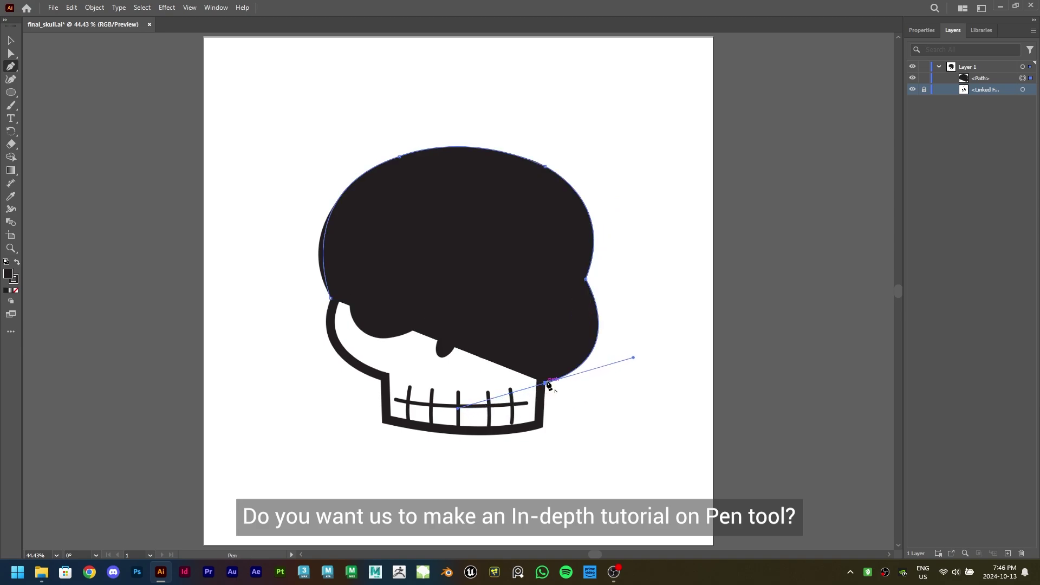
left_click(544, 426)
left_click_drag(382, 423, 276, 404)
left_click(381, 423)
left_click_drag(379, 376, 356, 346)
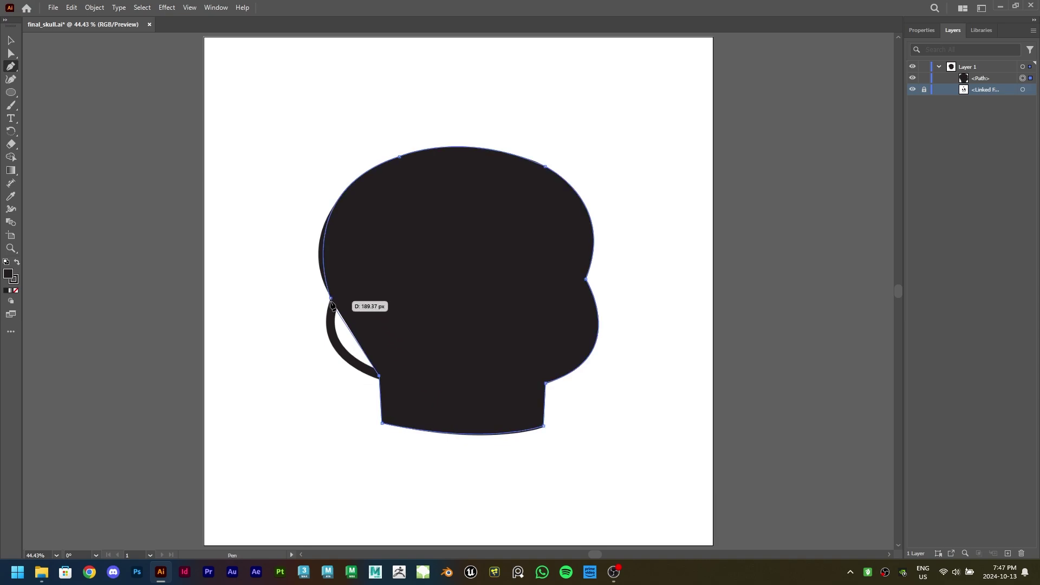
left_click_drag(330, 298, 357, 241)
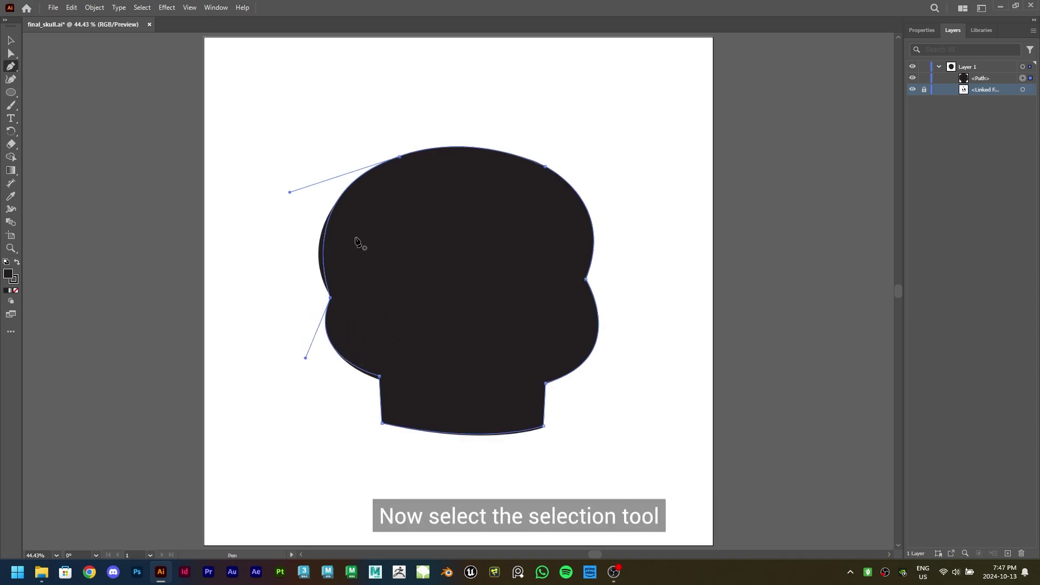
Give the traced skull shape a white fill, no stroke and 53% opacity
left_click(11, 40)
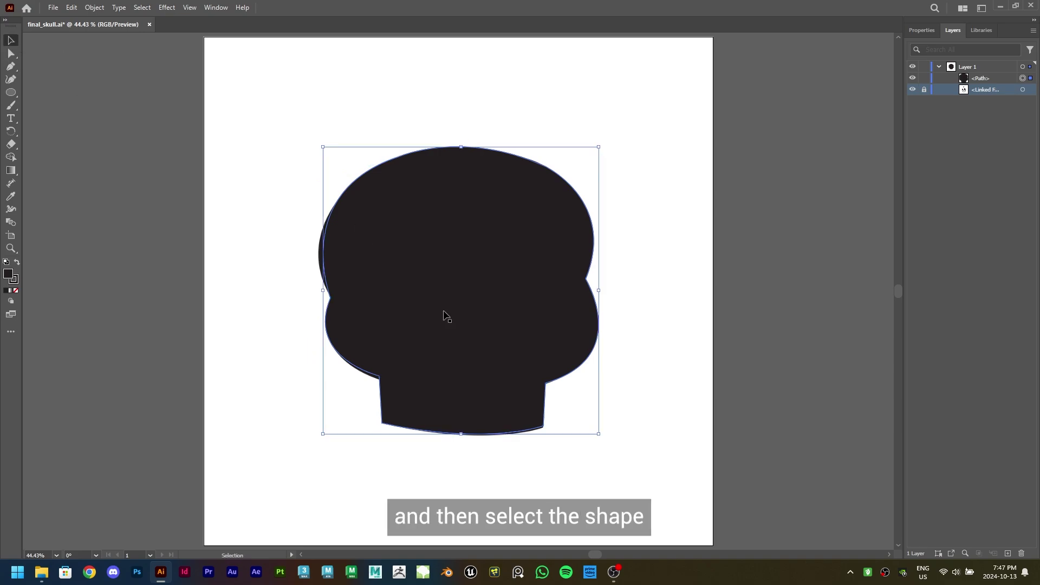
left_click(922, 30)
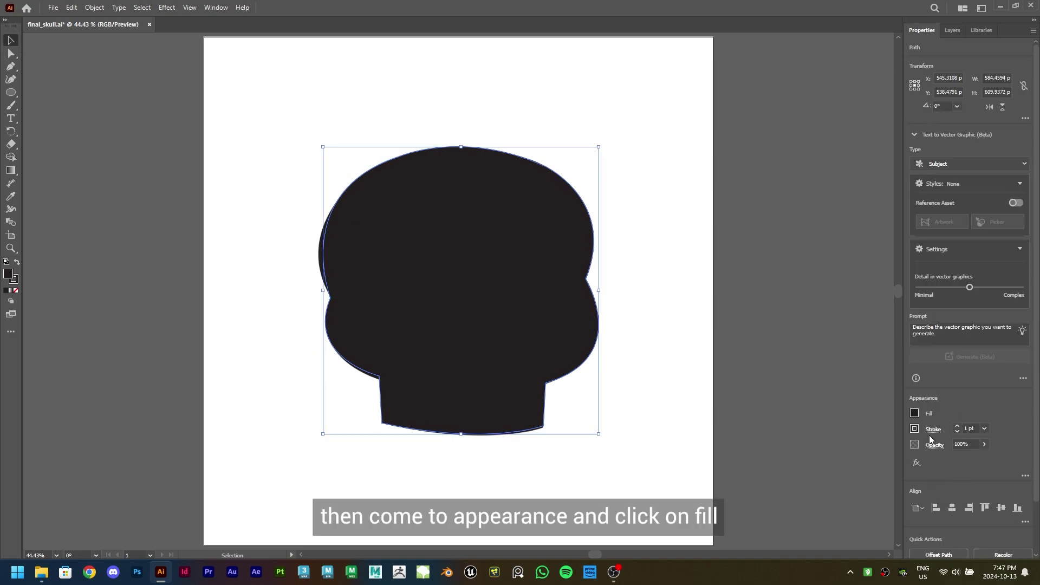
left_click(914, 413)
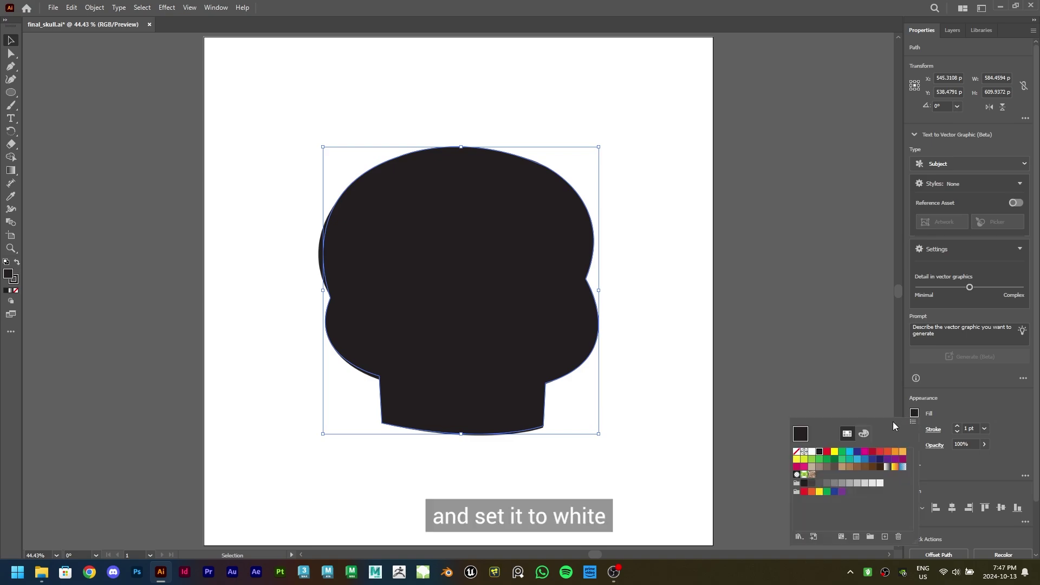
left_click(811, 452)
left_click(914, 429)
left_click(914, 428)
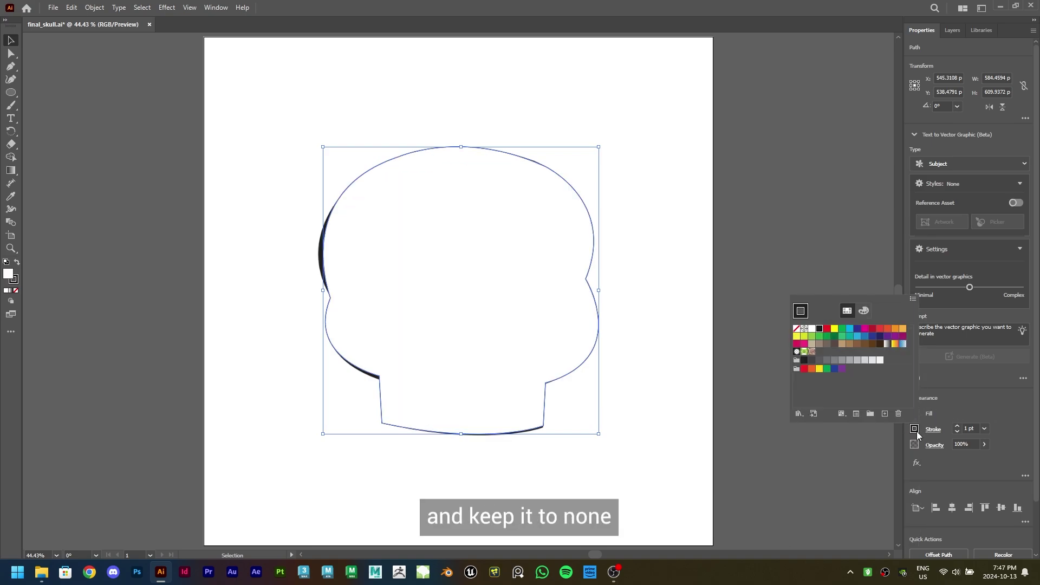
left_click(799, 330)
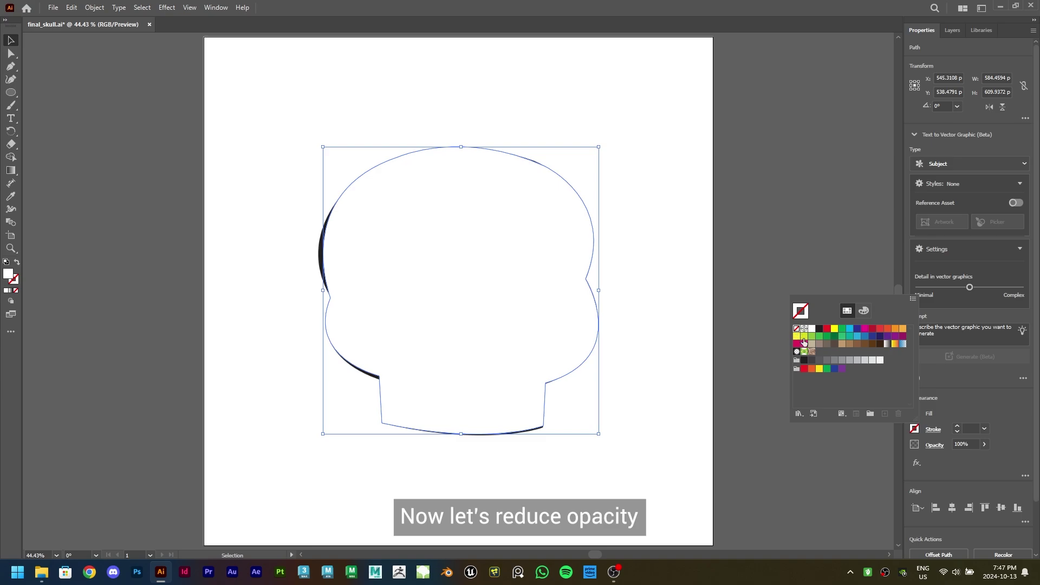
left_click(984, 444)
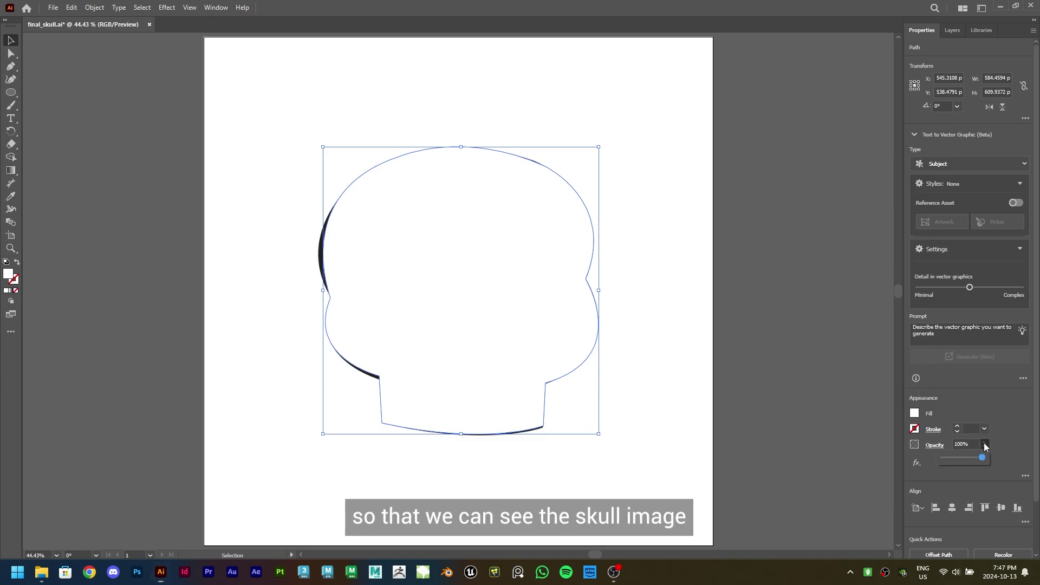
left_click_drag(983, 458, 964, 458)
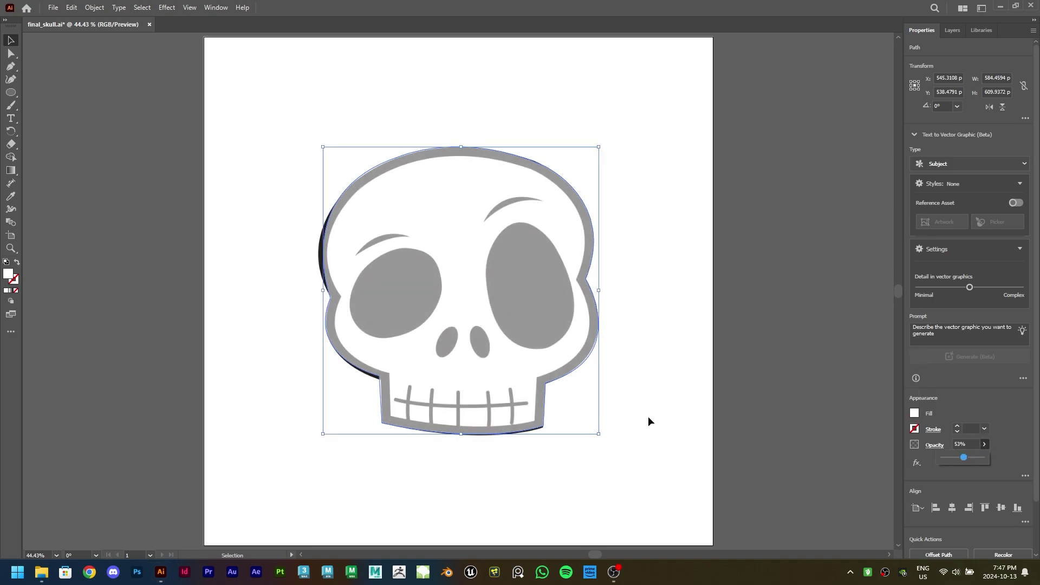
Move the left, bottom and upper-left anchors of the skull path onto the image outline
left_click(11, 53)
scroll(408, 380, "up", 5)
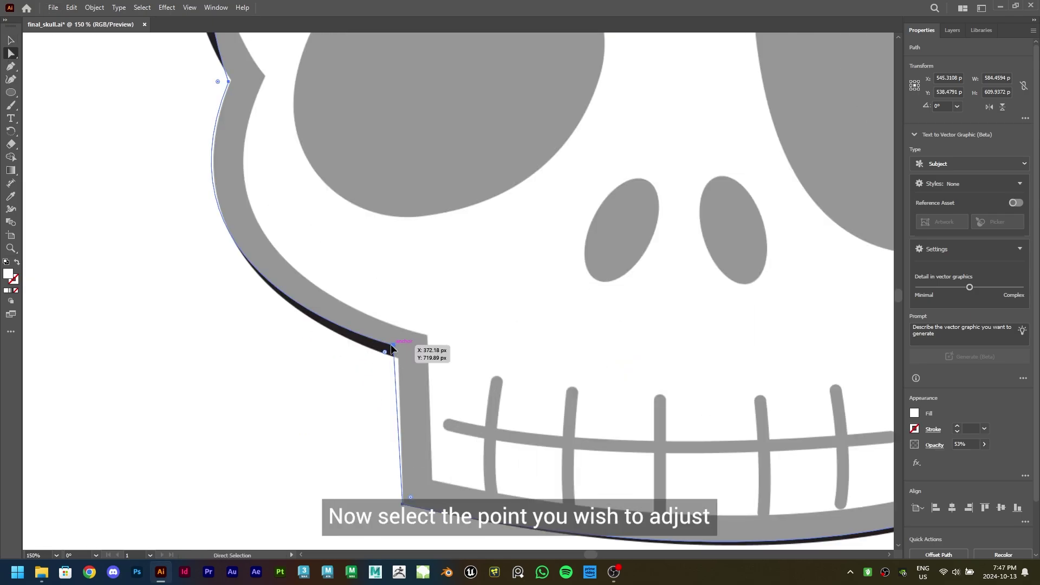
left_click_drag(391, 348, 398, 358)
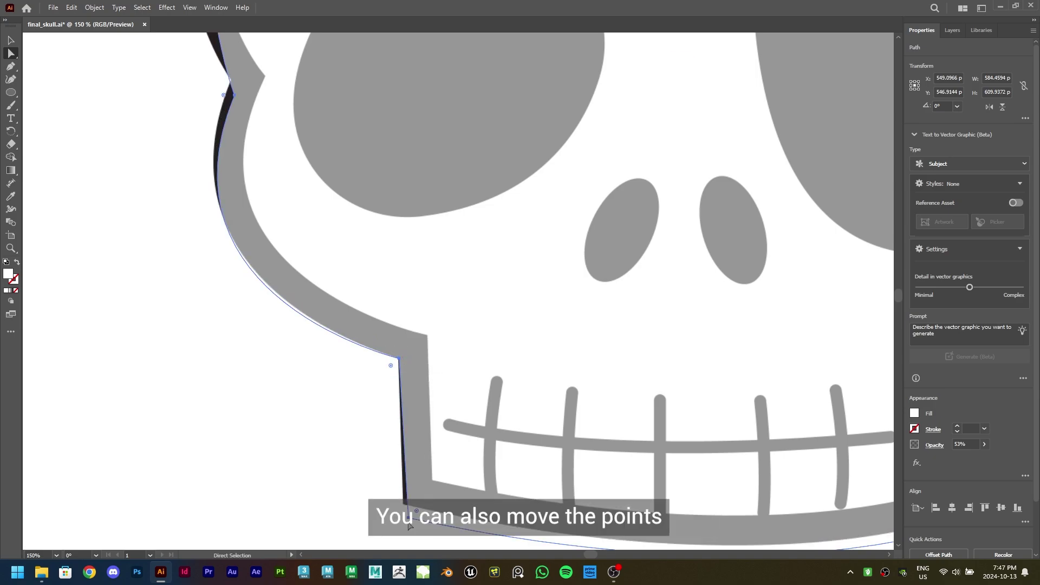
left_click_drag(409, 527, 408, 523)
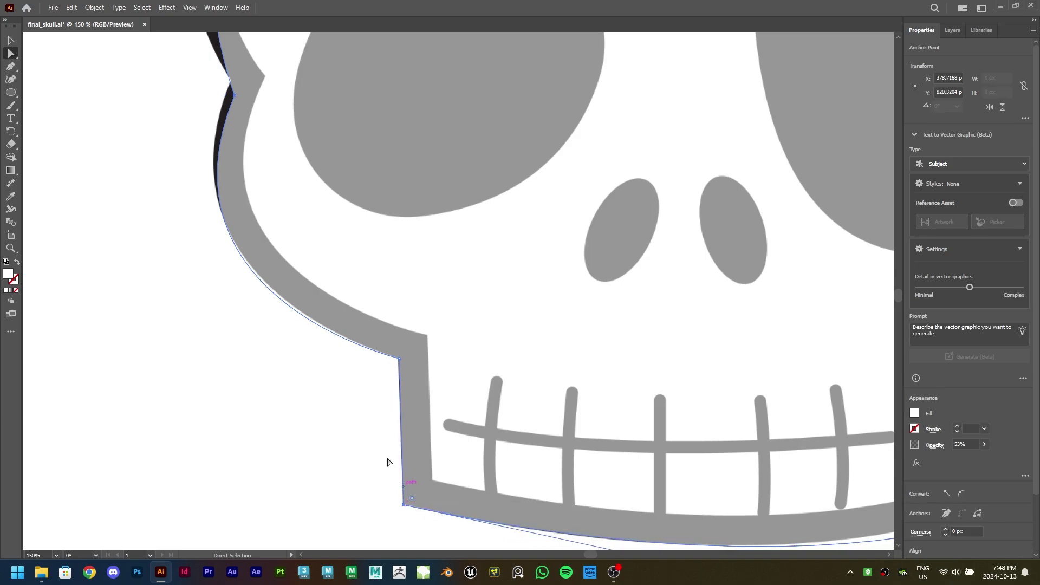
left_click_drag(234, 91, 230, 79)
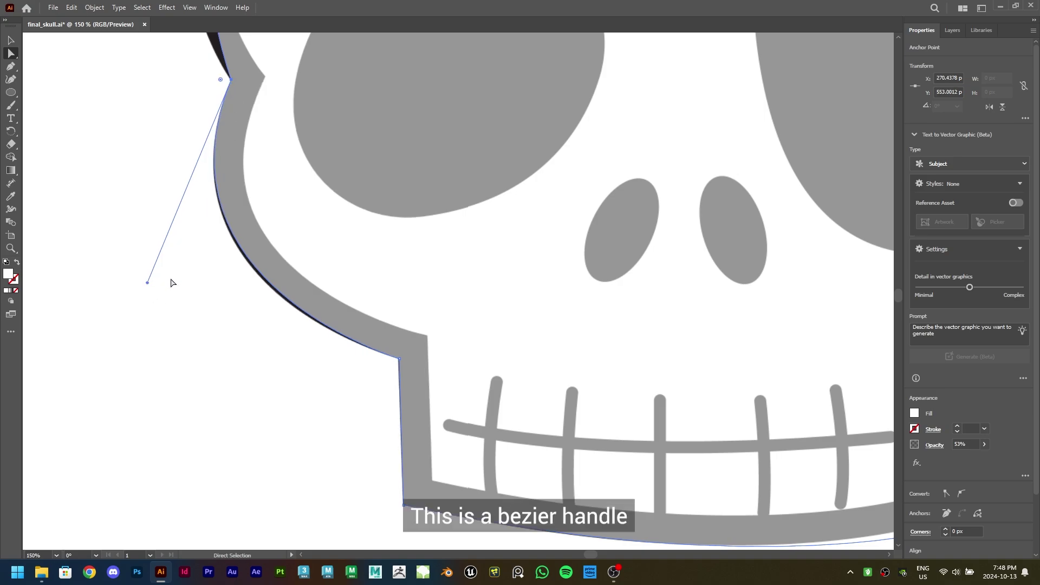
left_click_drag(147, 284, 145, 290)
Refit the right jaw points and the right-side curve to the skull's edge
left_click_drag(818, 404, 518, 353)
left_click_drag(652, 473, 644, 465)
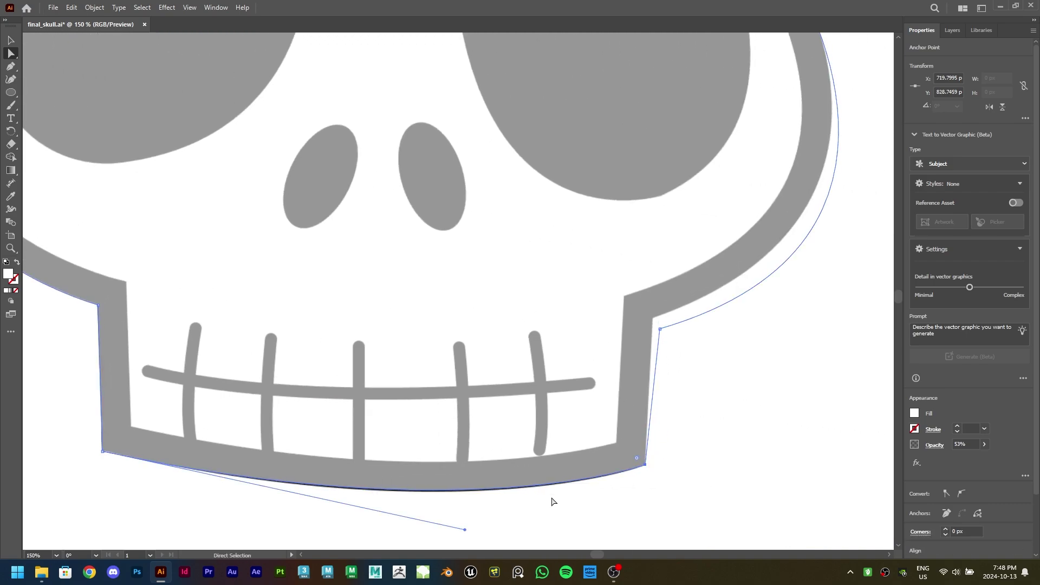
left_click_drag(660, 329, 652, 316)
scroll(796, 311, "right", 5)
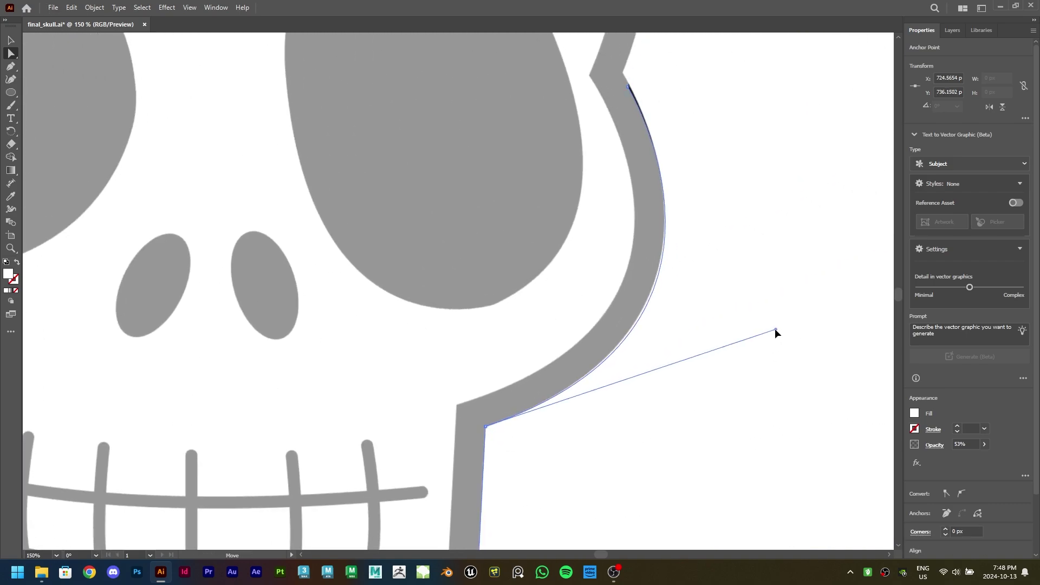
scroll(775, 332, "up", 5)
left_click(595, 255)
left_click_drag(748, 511, 751, 513)
Adjust the top anchors and the top-left curve to follow the skull's edges
scroll(722, 160, "up", 5)
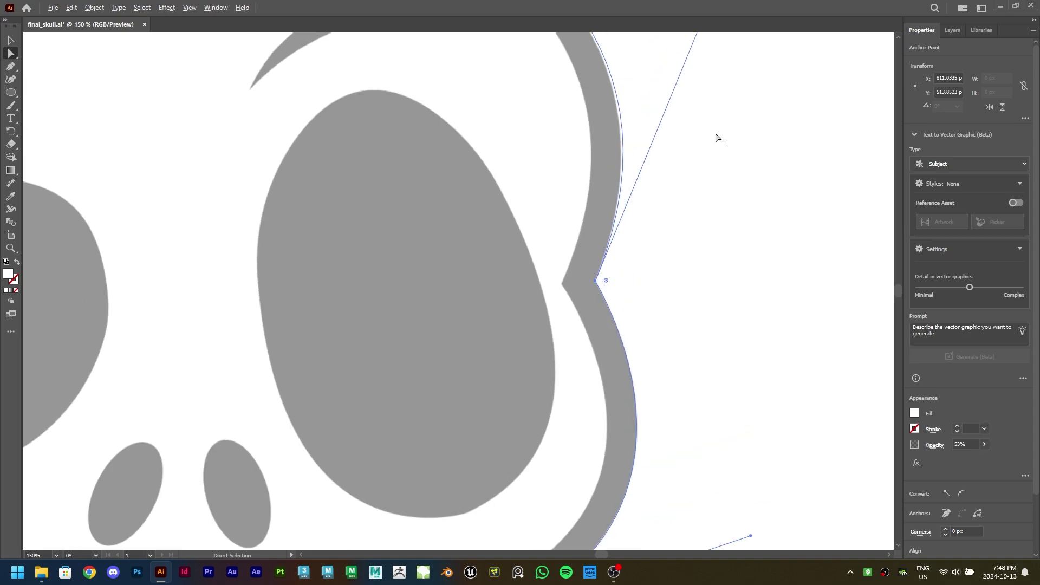
scroll(542, 173, "left", 1)
scroll(588, 202, "left", 8)
scroll(589, 202, "up", 1)
left_click_drag(484, 184, 476, 163)
scroll(509, 179, "right", 3)
scroll(509, 179, "up", 1)
left_click_drag(503, 111, 511, 116)
scroll(511, 116, "down", 3)
scroll(511, 116, "left", 4)
scroll(231, 223, "up", 1)
left_click_drag(119, 237, 74, 291)
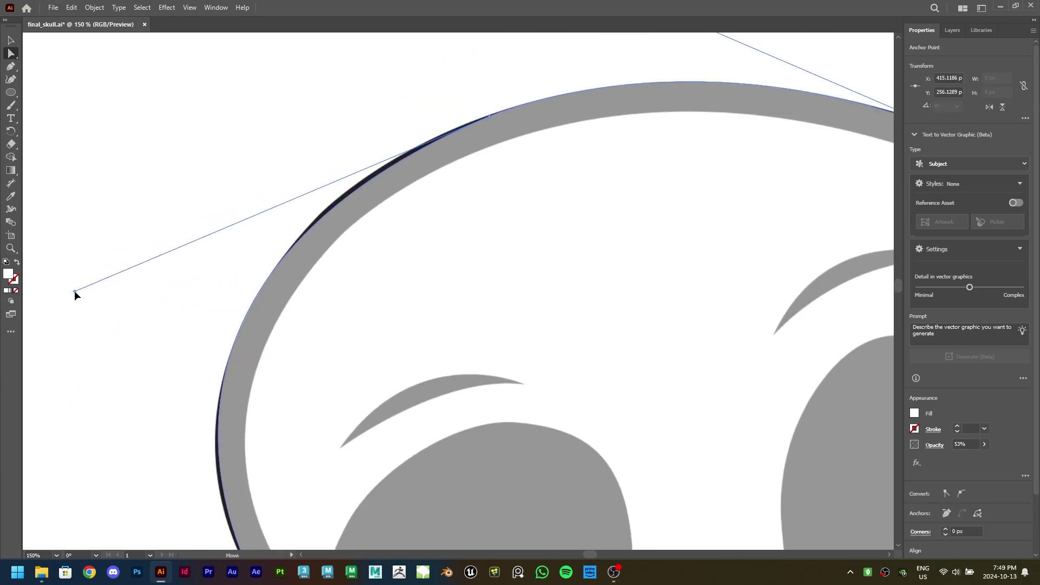
scroll(74, 291, "down", 3)
scroll(74, 290, "left", 2)
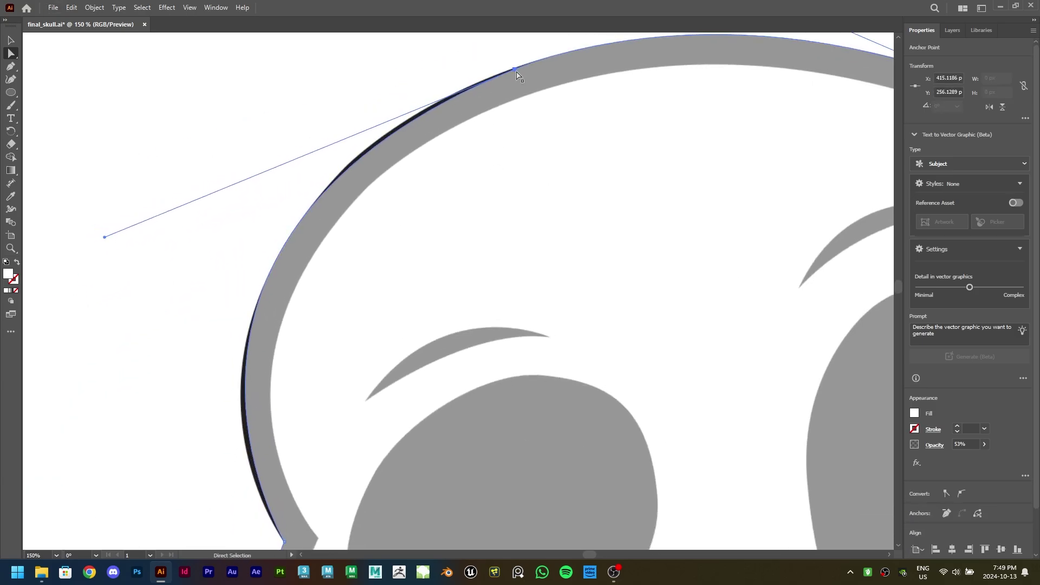
scroll(484, 297, "down", 3)
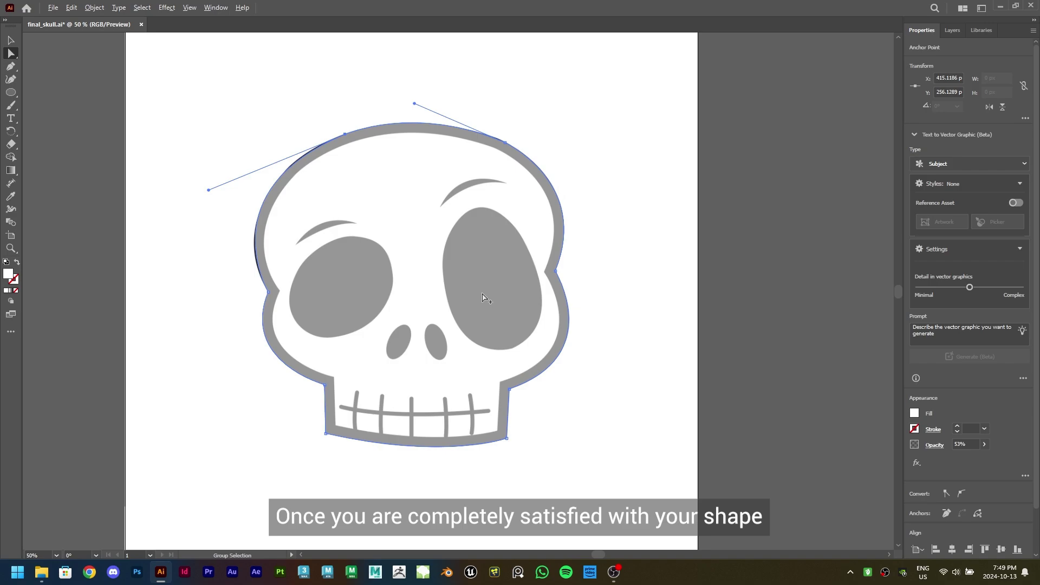
Set the white skull outline path back to 100% opacity
left_click(701, 316)
key("v")
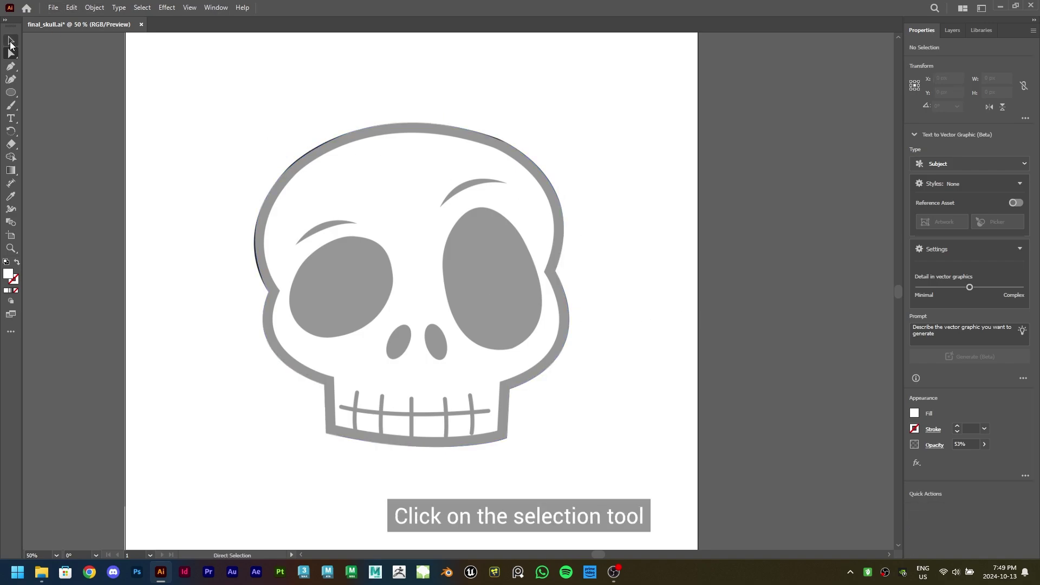
left_click(489, 332)
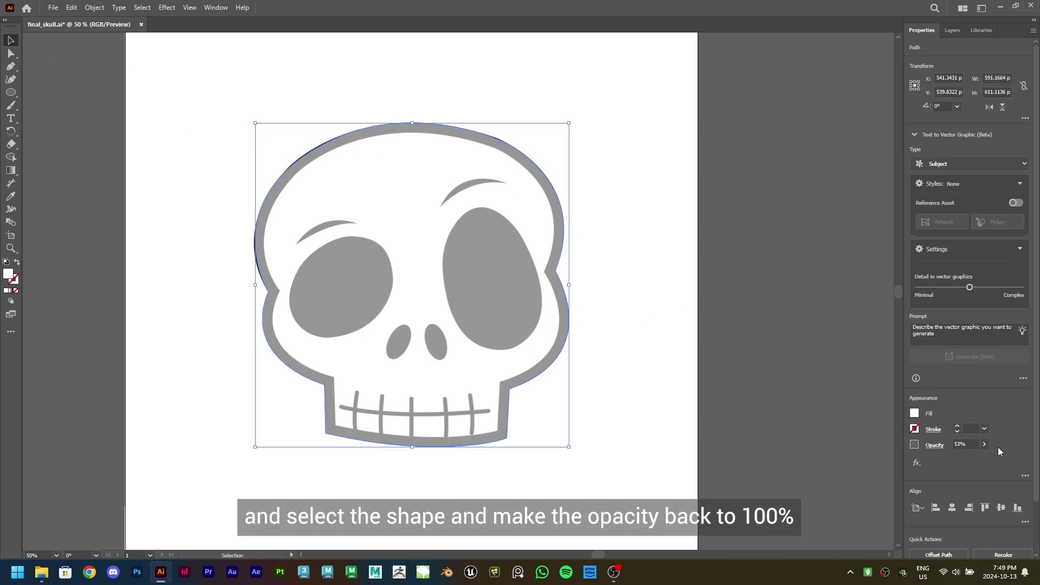
left_click_drag(962, 458, 1008, 460)
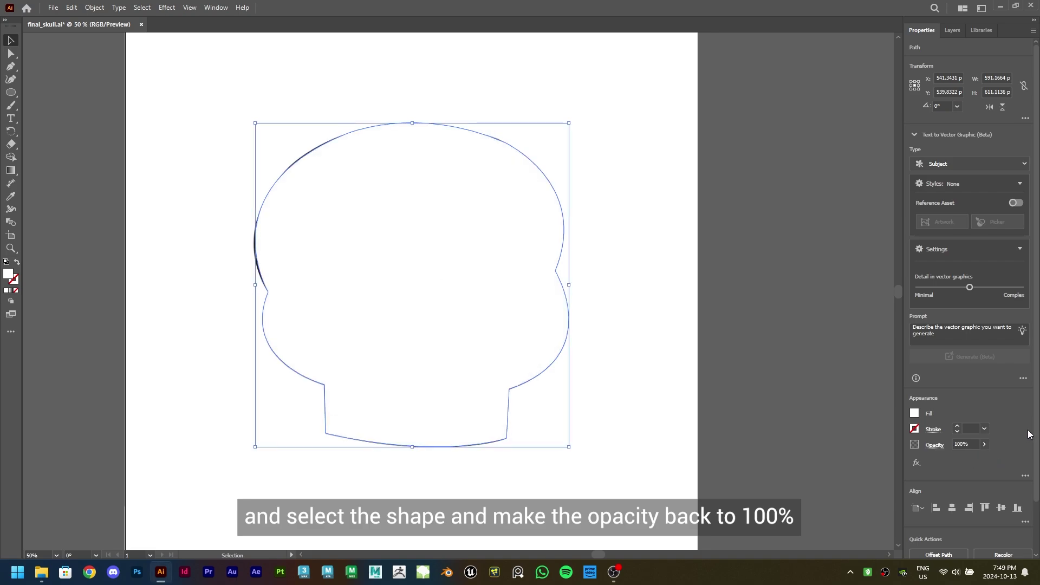
Hide the white outline path and trace the left eye as a closed Pen shape
left_click(957, 31)
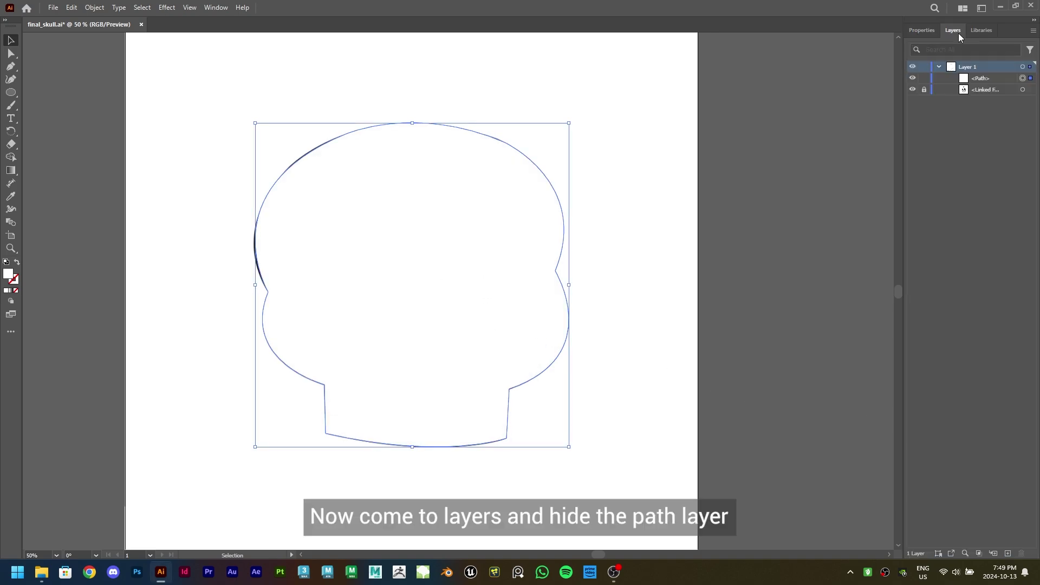
left_click(912, 78)
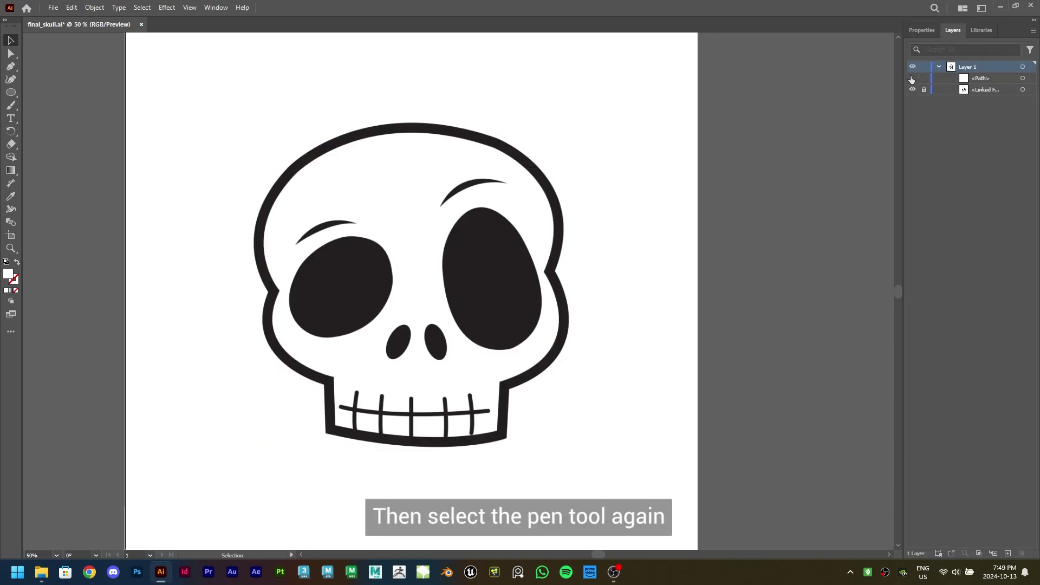
left_click(11, 66)
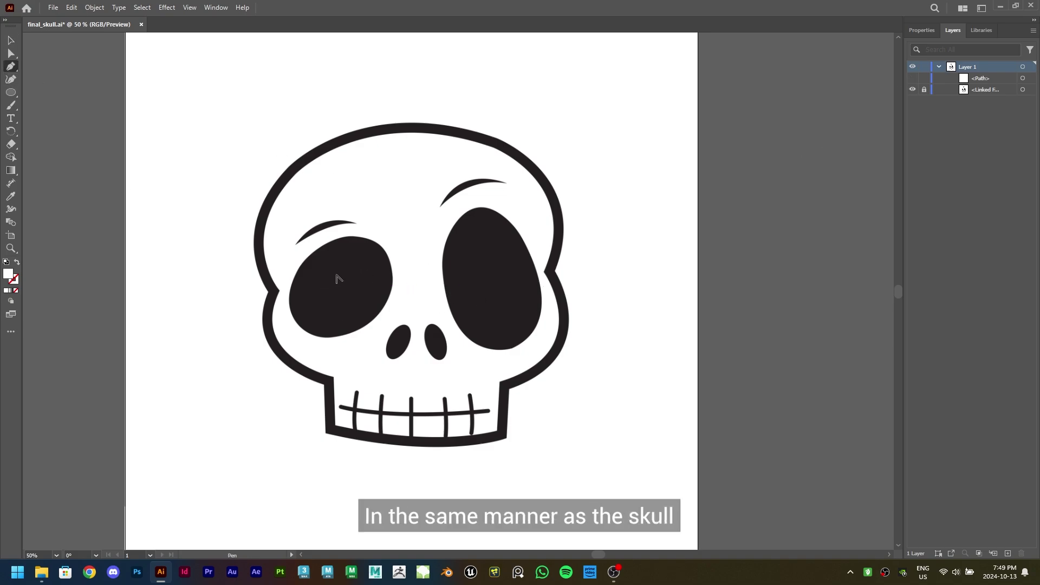
scroll(337, 278, "up", 2)
left_click(253, 328)
left_click_drag(328, 192, 415, 148)
left_click_drag(448, 220, 485, 293)
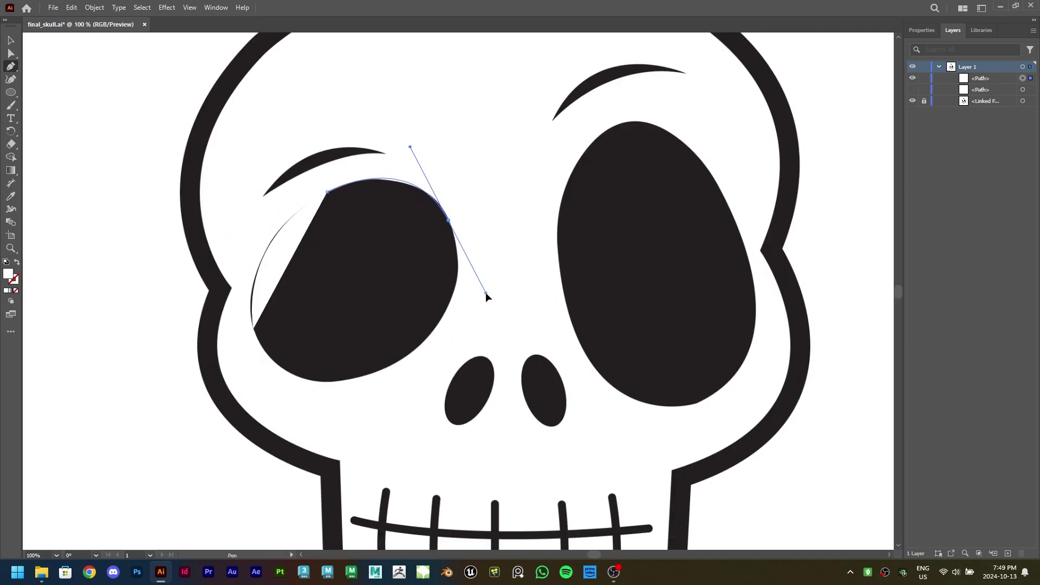
left_click_drag(398, 361, 308, 417)
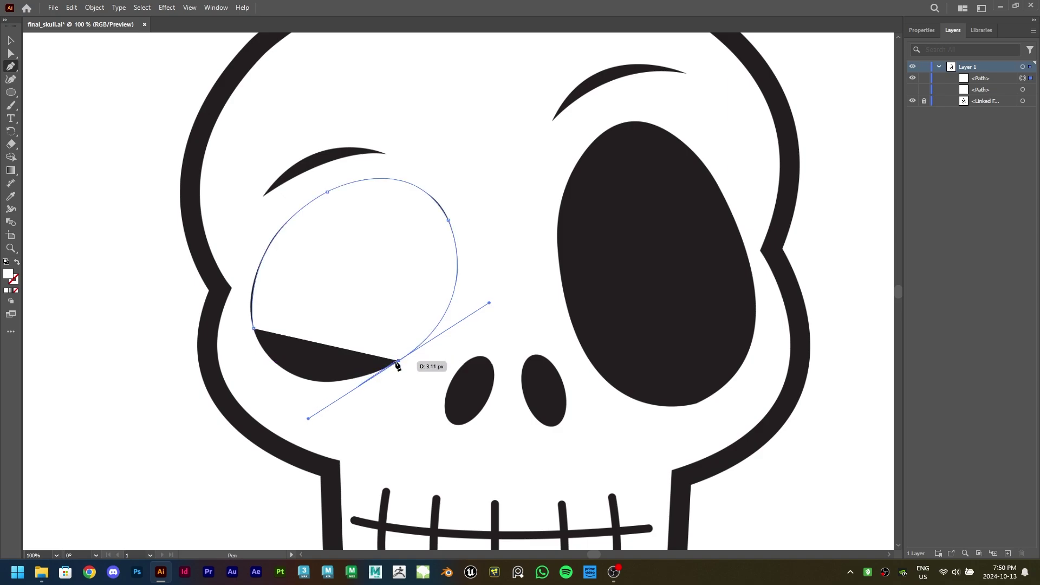
left_click_drag(253, 327, 216, 235)
Trace the right eye as a closed curved shape
left_click(561, 289)
left_click_drag(621, 123, 697, 108)
left_click_drag(741, 238, 780, 374)
left_click_drag(696, 403, 596, 444)
left_click_drag(561, 289, 539, 152)
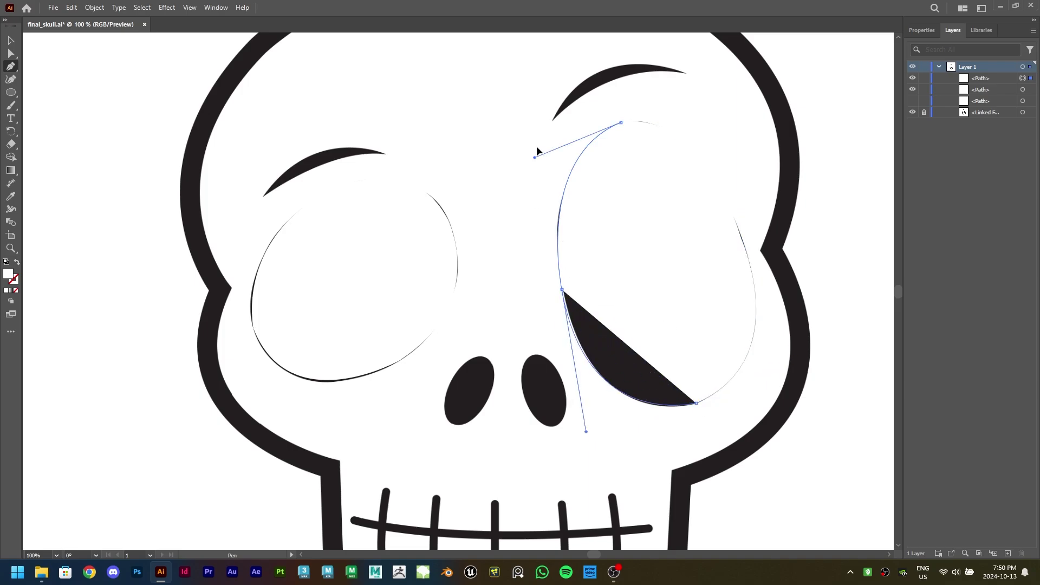
Trace the left and right eyebrows as closed curved shapes
key("ctrl+=")
left_click(314, 273)
left_click_drag(495, 210, 576, 220)
left_click(495, 210)
left_click_drag(313, 273, 390, 162)
scroll(636, 281, "up", 3)
scroll(636, 281, "right", 4)
left_click(572, 271)
left_click_drag(772, 200, 884, 220)
left_click_drag(572, 271, 520, 405)
scroll(530, 323, "down", 1)
Refine the left eyebrow's top curve with the Direct Selection tool
key("v")
key("a")
left_click_drag(624, 114, 627, 108)
left_click(266, 313)
left_click_drag(215, 243, 208, 244)
left_click(321, 295)
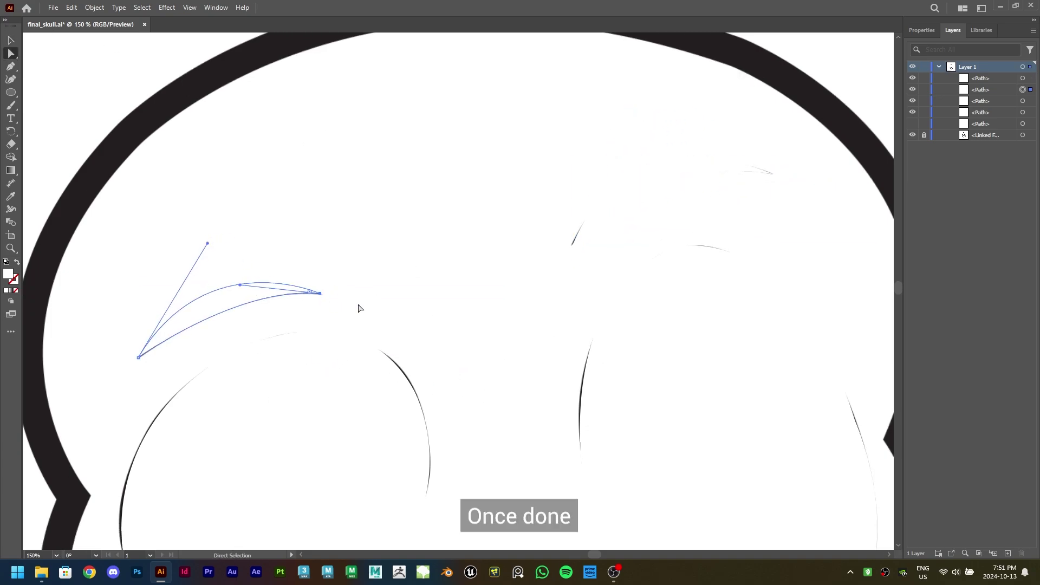
Select both eyes and both eyebrows and fill them with the Black swatch
key("v")
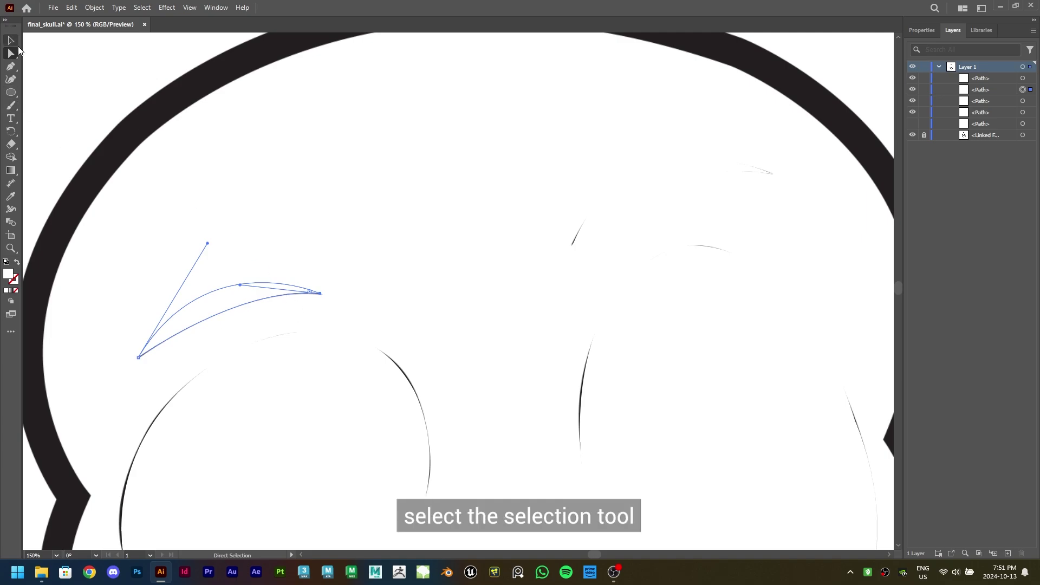
scroll(514, 274, "down", 1)
scroll(513, 274, "down", 2)
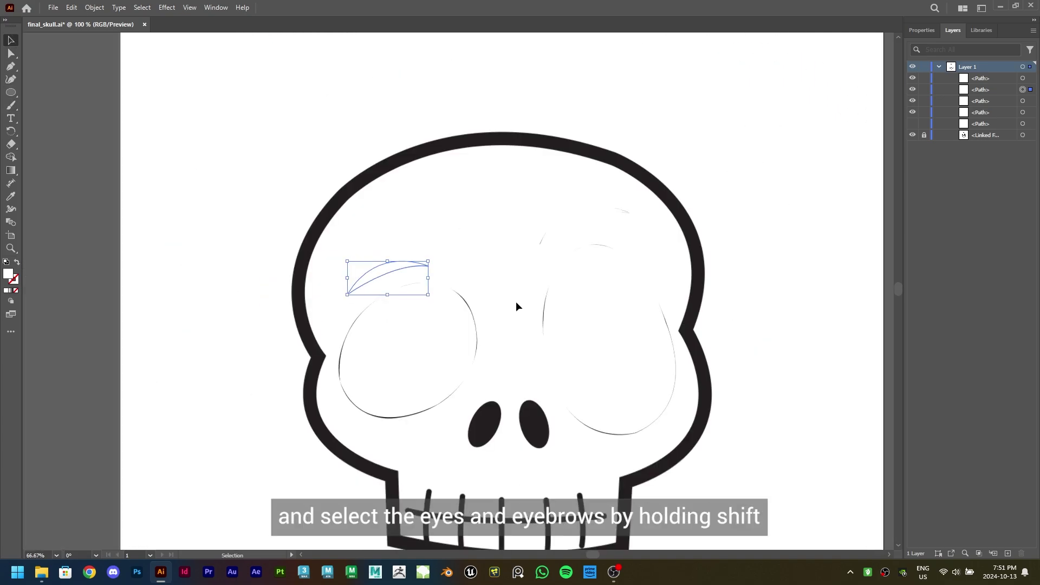
left_click(582, 219, "shift")
left_click(436, 351, "shift")
left_click(644, 350, "shift")
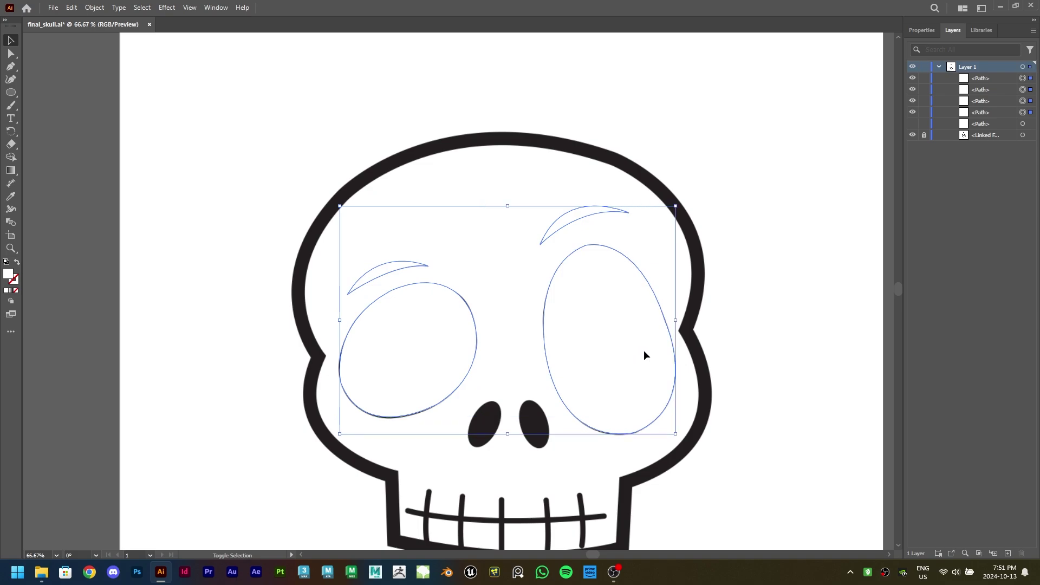
left_click(921, 30)
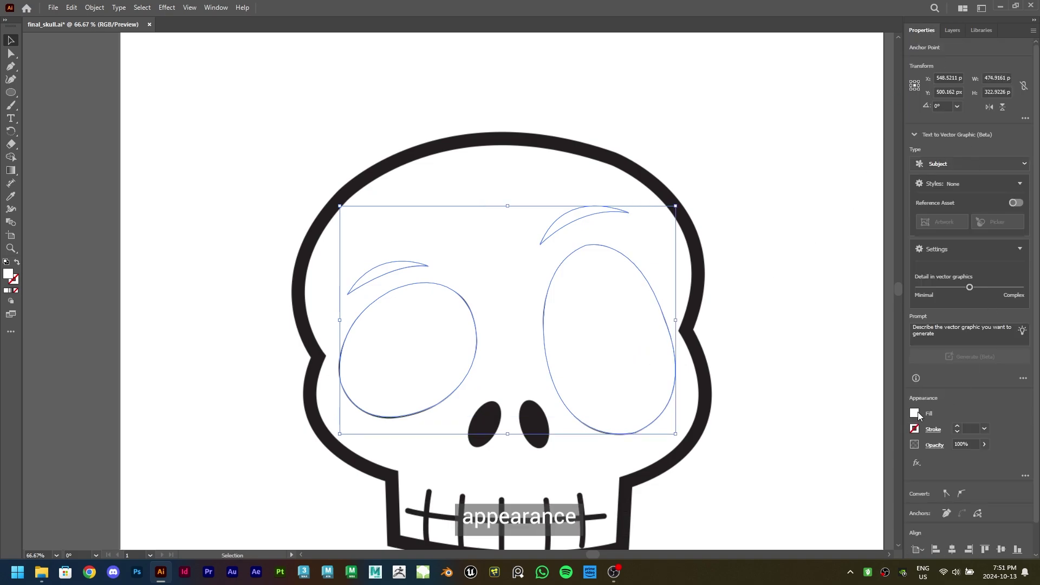
left_click(915, 414)
left_click(819, 453)
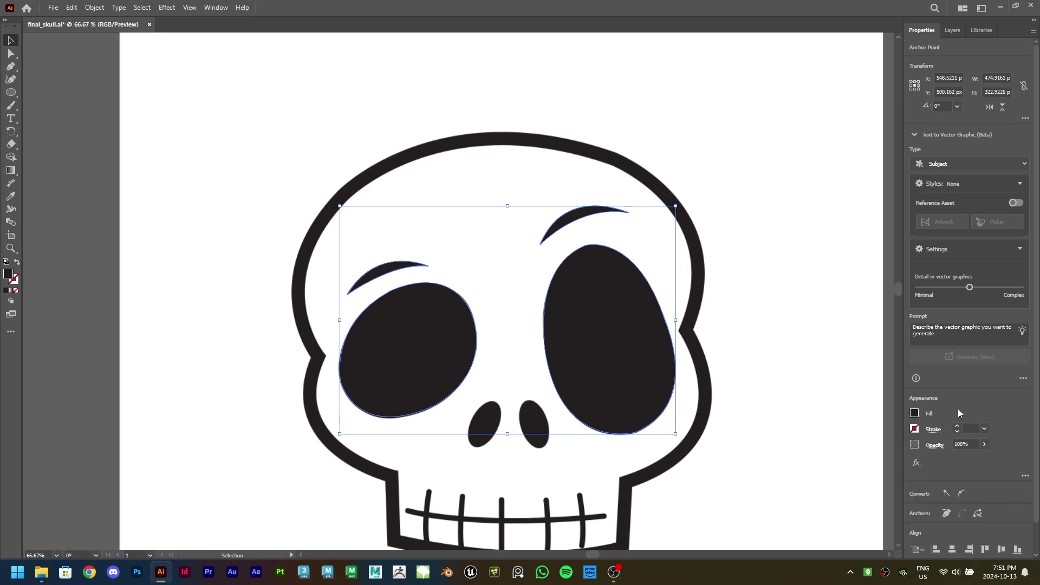
scroll(511, 443, "up", 1)
scroll(511, 443, "up", 1)
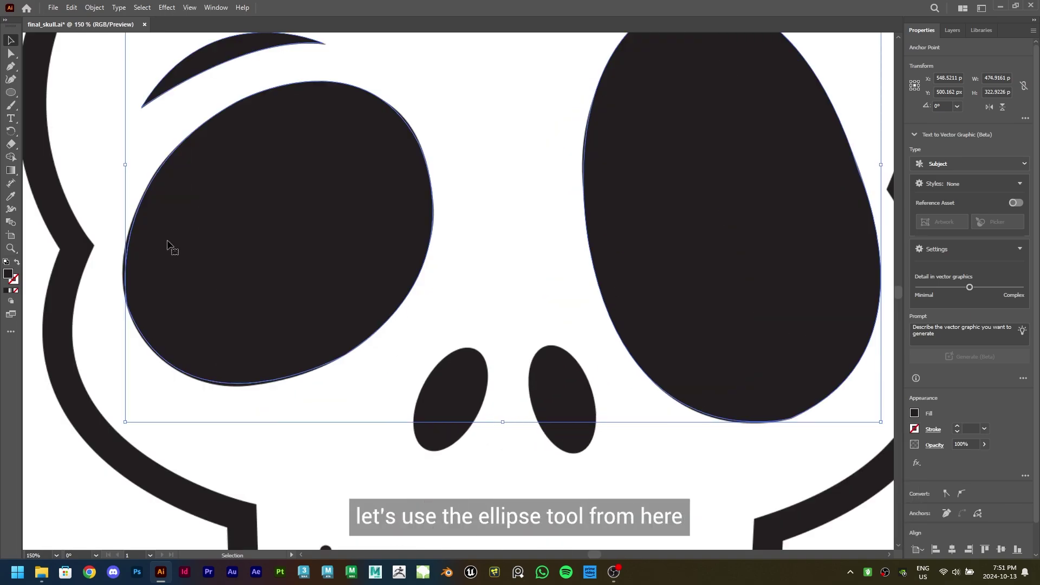
Draw an ellipse, tilt it and place it over the left nostril
left_click(11, 93)
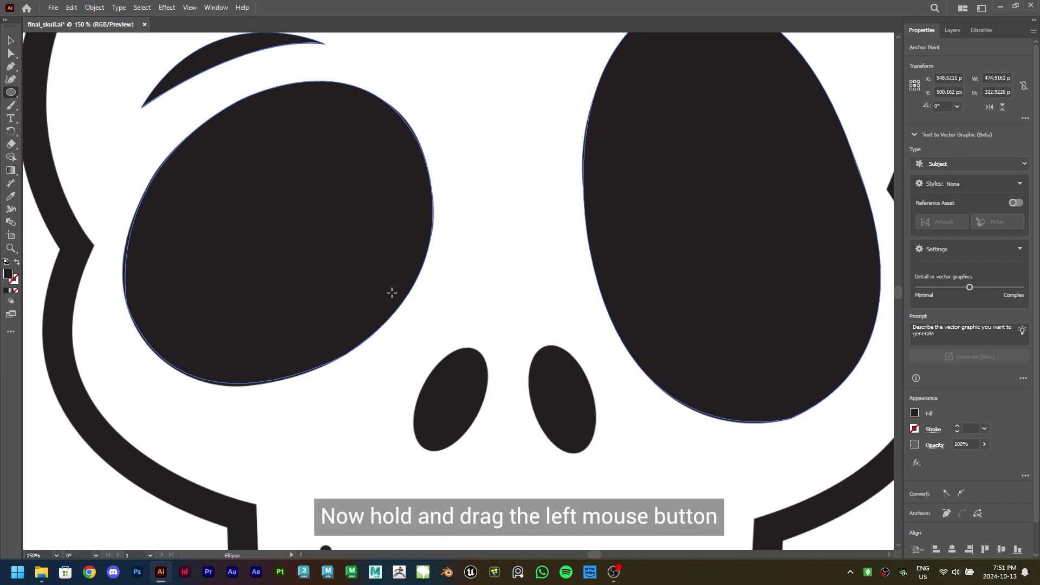
left_click_drag(493, 433, 516, 459)
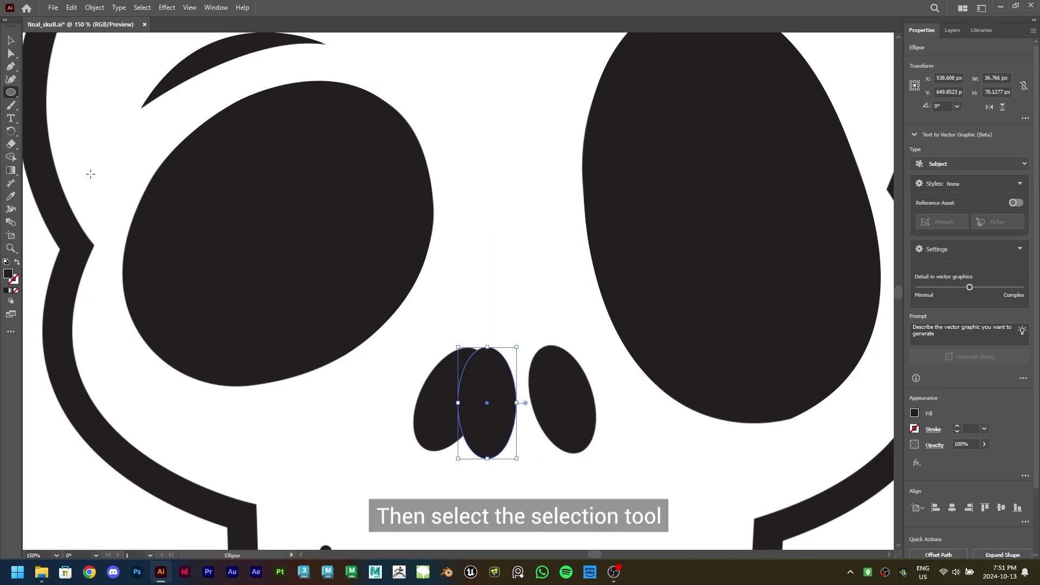
left_click(12, 40)
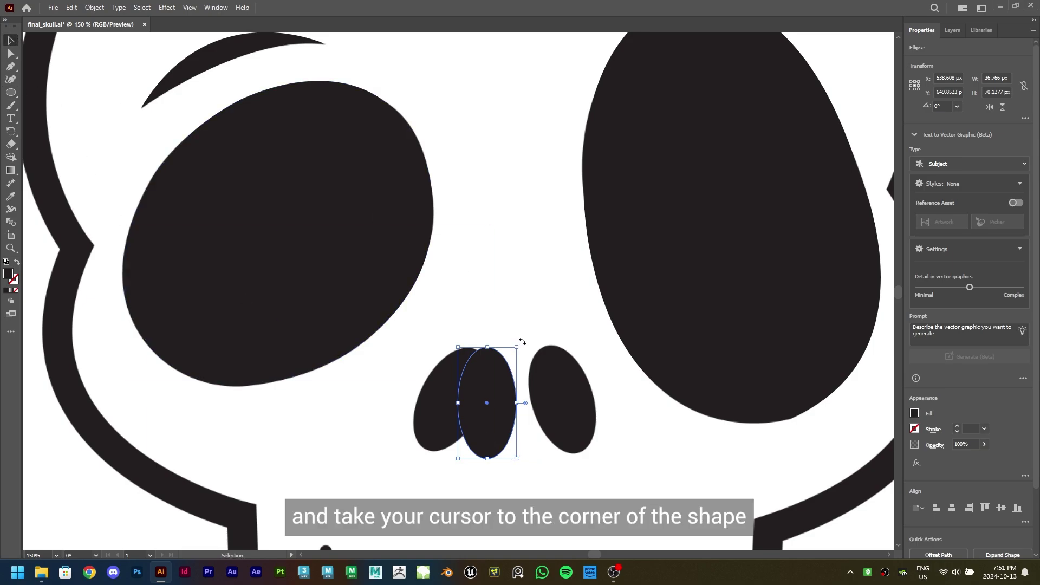
left_click_drag(522, 342, 531, 366)
mouse_move(506, 401)
left_mouse_down()
mouse_move(469, 399)
mouse_move(493, 410)
left_mouse_up()
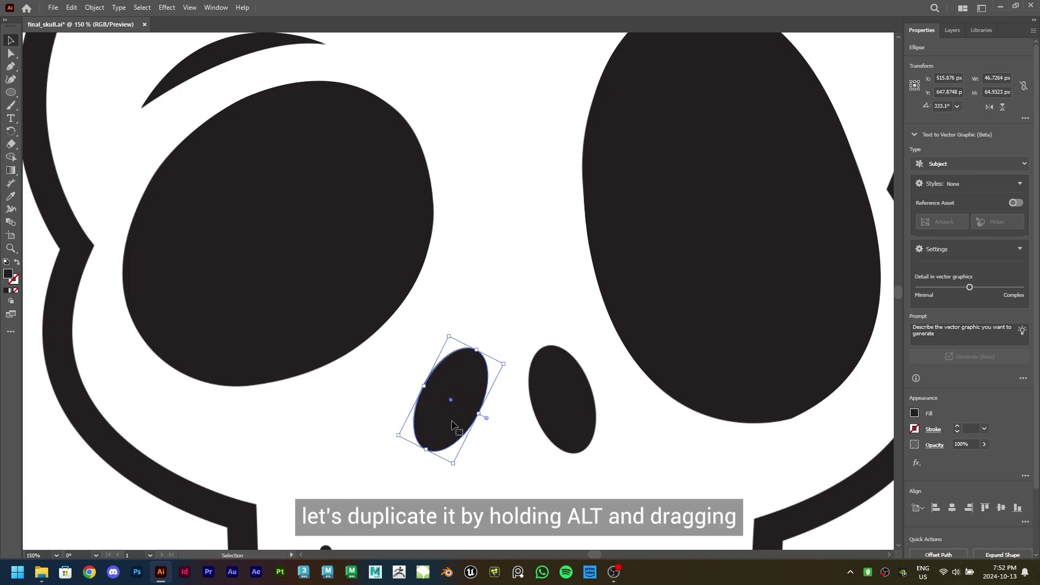
Duplicate the ellipse onto the right nostril, rotated to match its angle
left_click_drag(454, 425, 565, 435)
left_click_drag(619, 372, 578, 353)
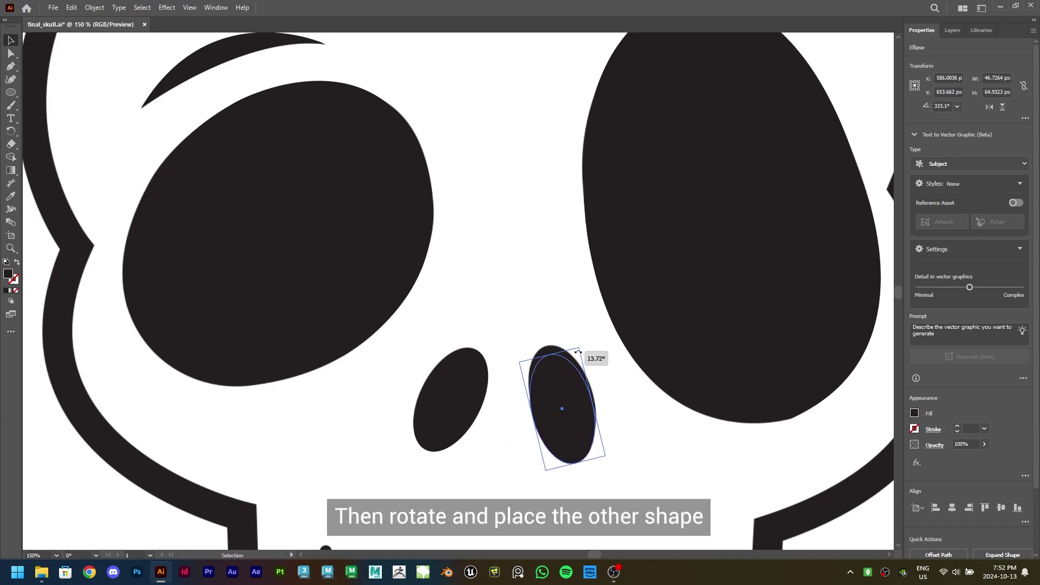
left_click_drag(573, 416, 576, 404)
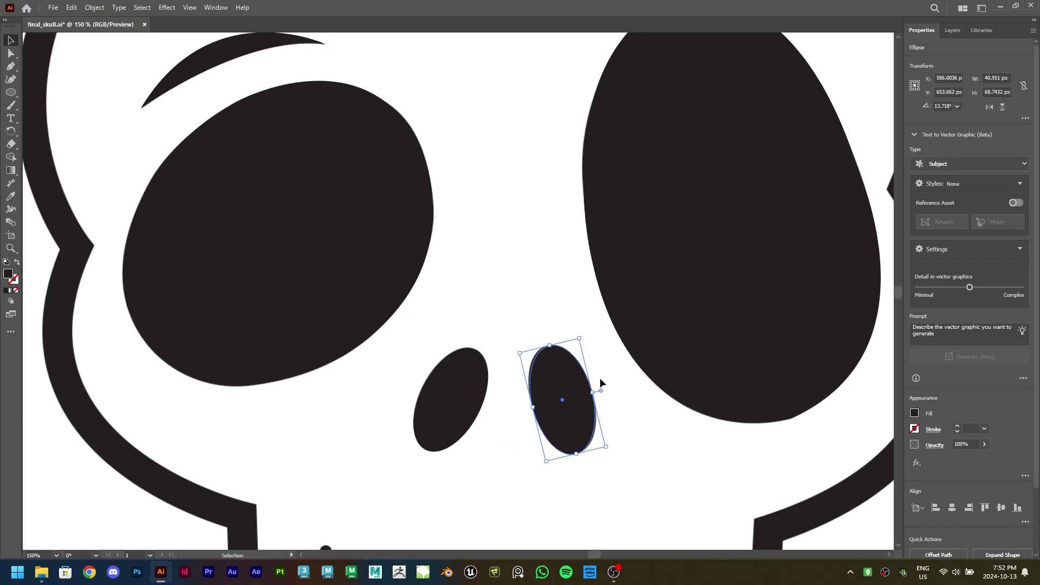
left_click_drag(584, 336, 577, 335)
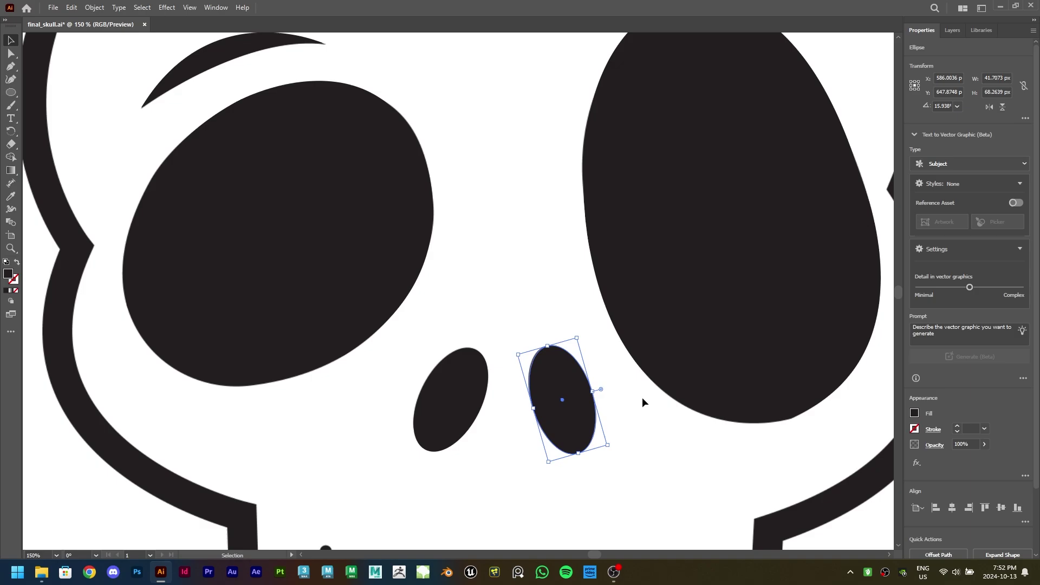
key("ctrl+0")
left_click(820, 410)
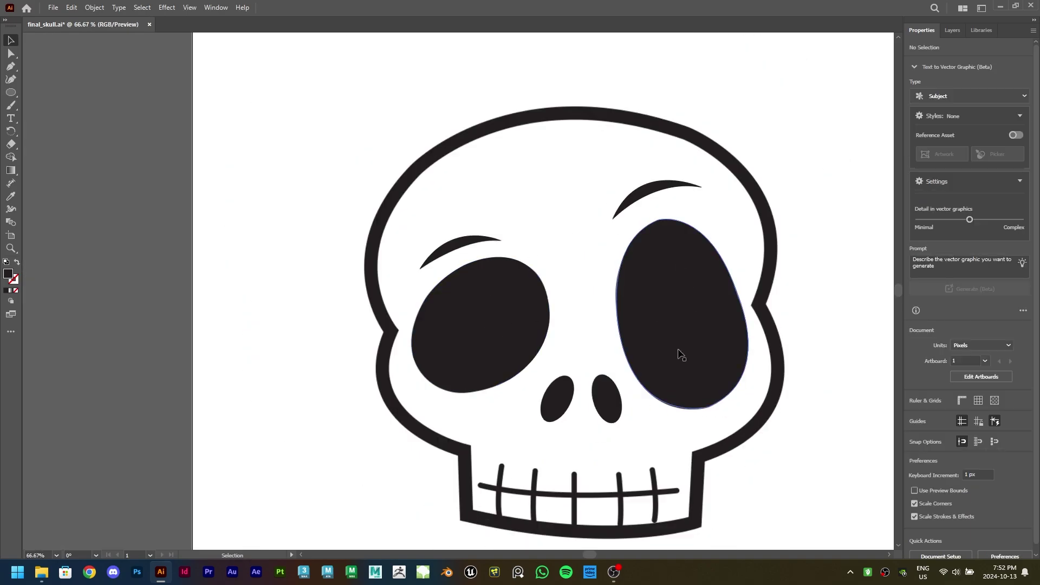
Draw straight Pen lines down the middle and second teeth
scroll(633, 325, "down", 3)
scroll(589, 303, "right", 1)
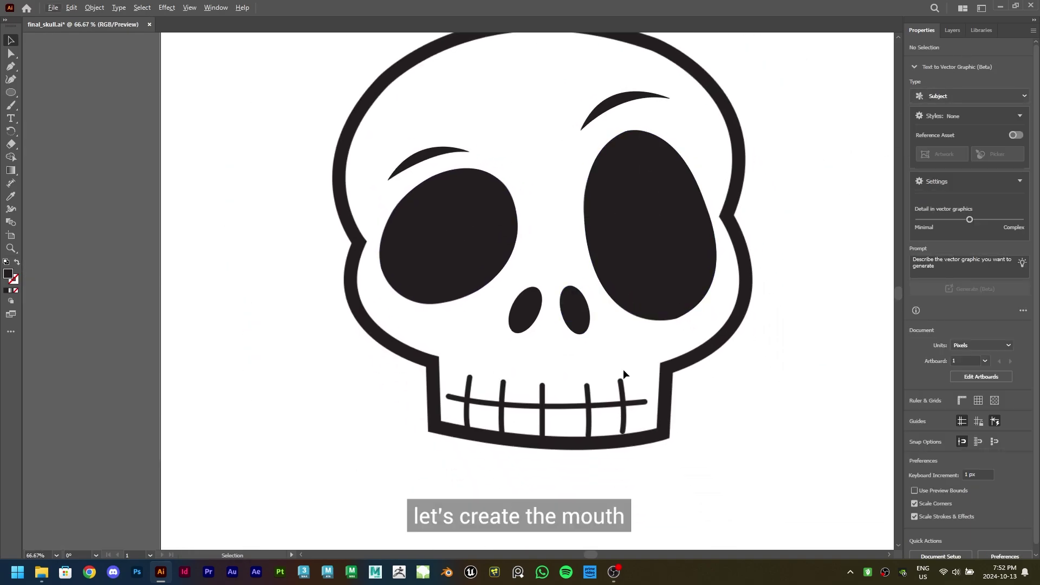
scroll(534, 418, "up", 2)
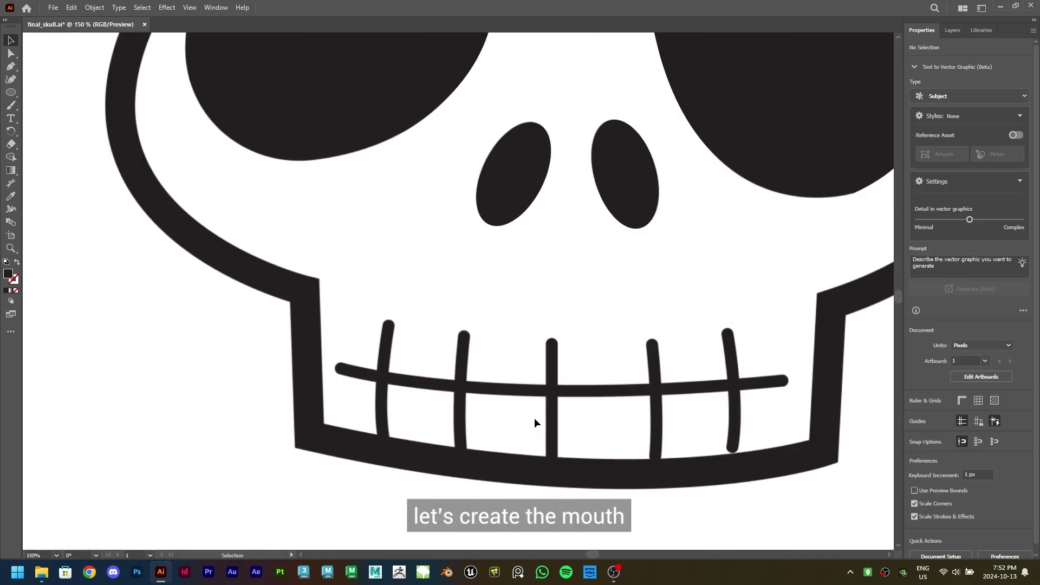
left_click(10, 67)
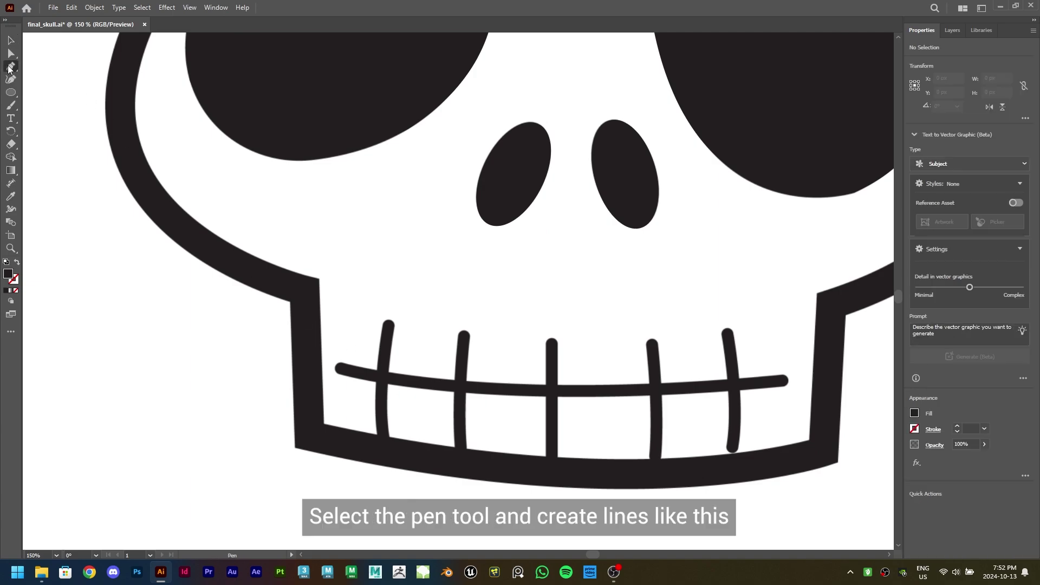
left_click(552, 340)
left_click(552, 458)
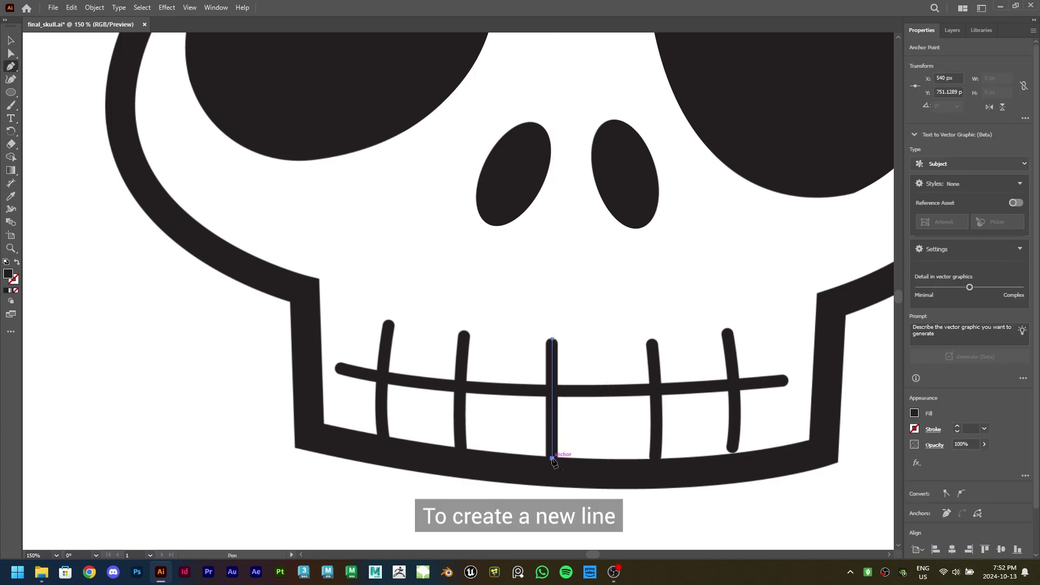
left_click(10, 41)
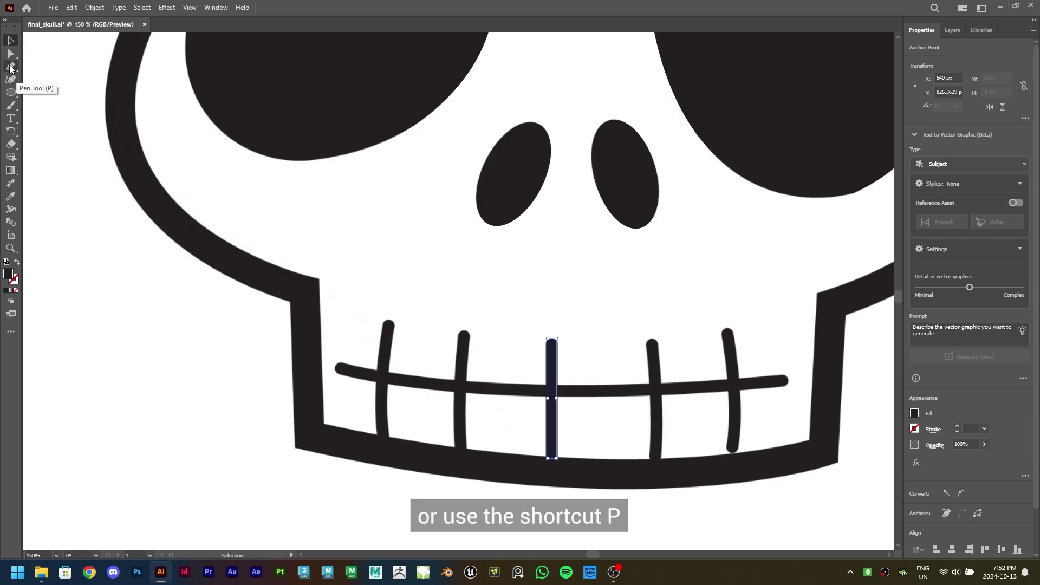
left_click(11, 66)
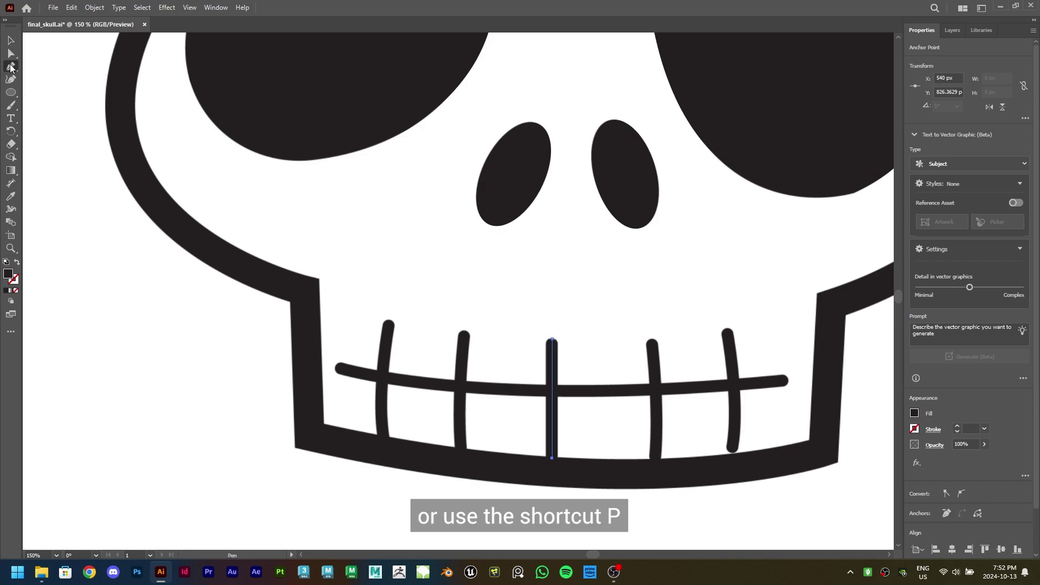
left_click(464, 331)
left_click(461, 449)
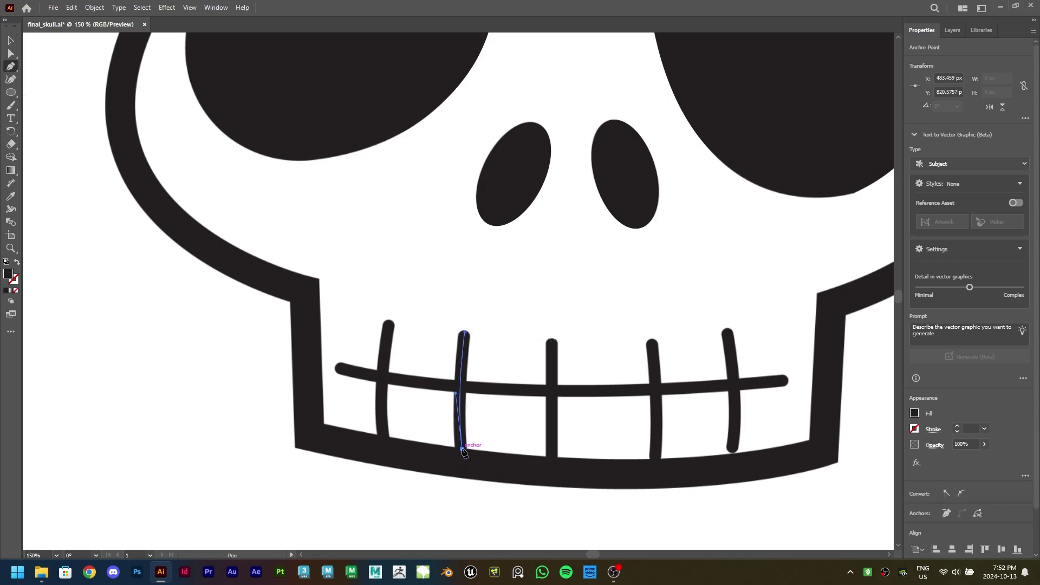
Trace curved Pen lines down the first, fourth and fifth teeth
left_click(11, 66)
left_click(390, 322)
left_click_drag(384, 436, 395, 481)
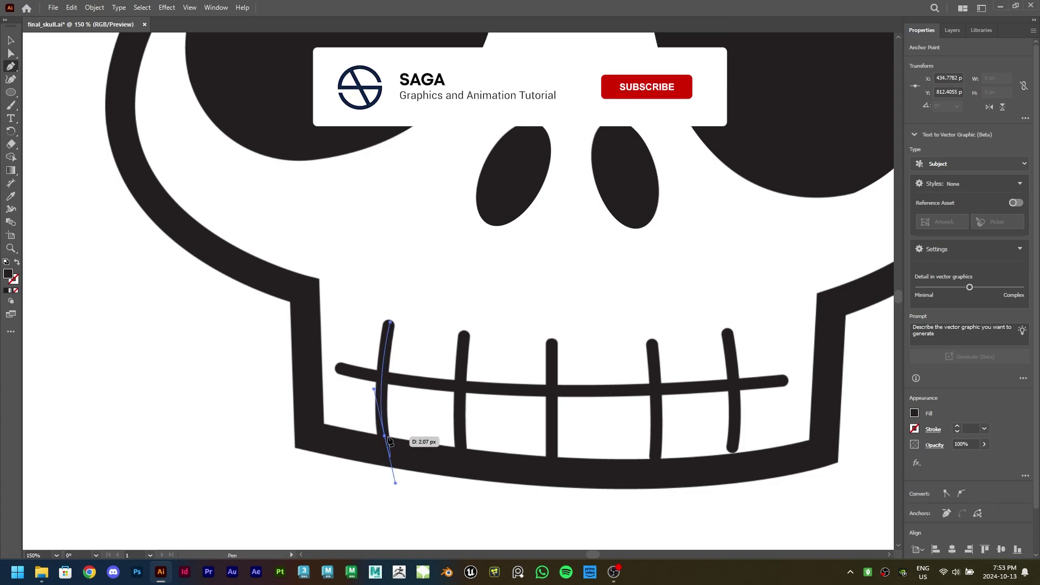
key("Escape")
left_click(650, 342)
left_click_drag(656, 461, 643, 513)
key("Escape")
left_click(725, 331)
left_click_drag(731, 454, 723, 521)
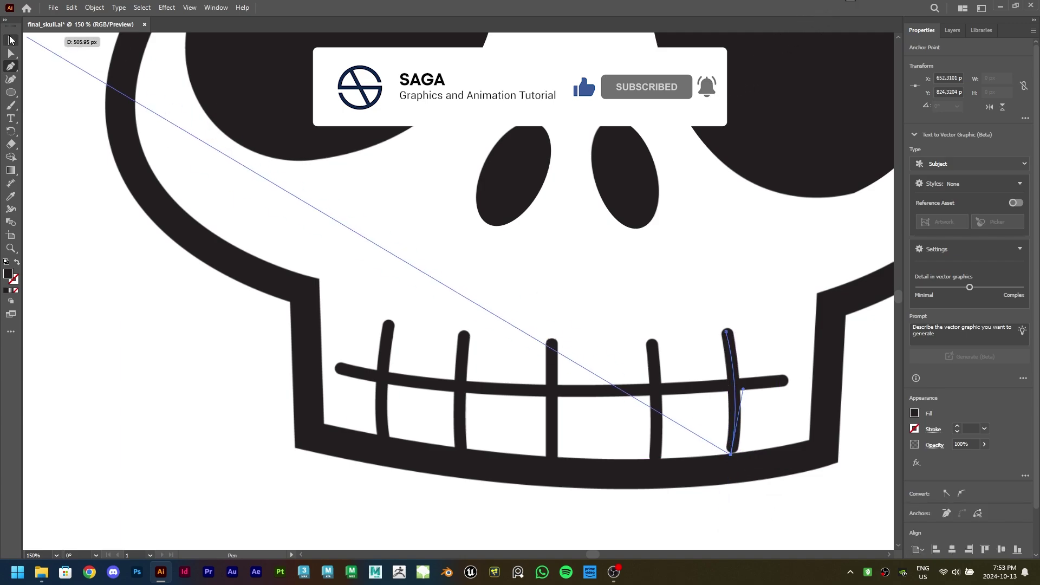
key("Escape")
Trace the long curved mouth line running across the teeth
left_click(337, 368)
left_click_drag(787, 381, 843, 345)
left_click_drag(572, 379, 11, 41)
left_click(11, 41)
key("ctrl+0")
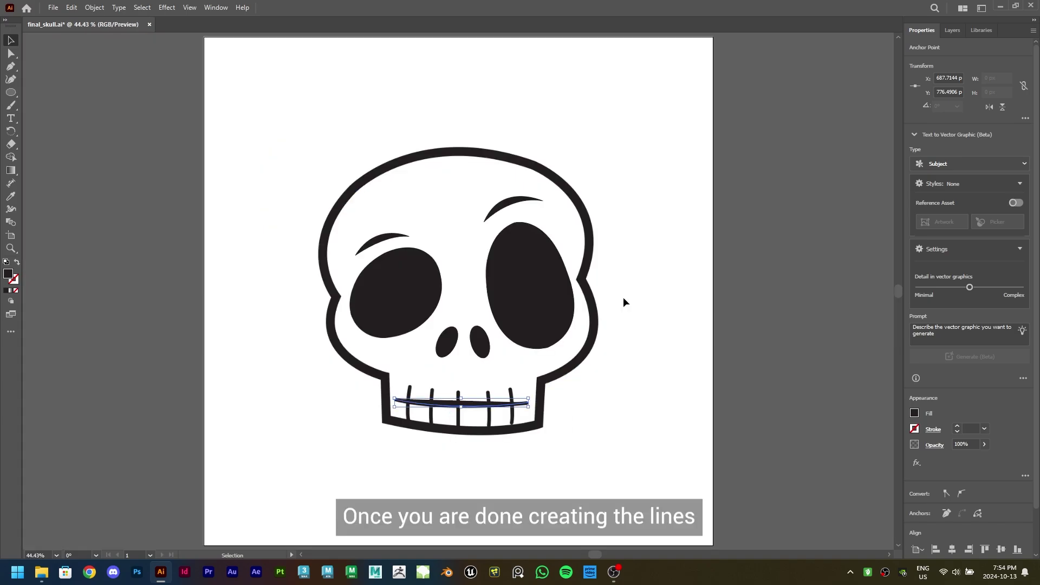
Hide the skull's black outline layer and select all five tooth lines
left_click(953, 30)
left_click(913, 215)
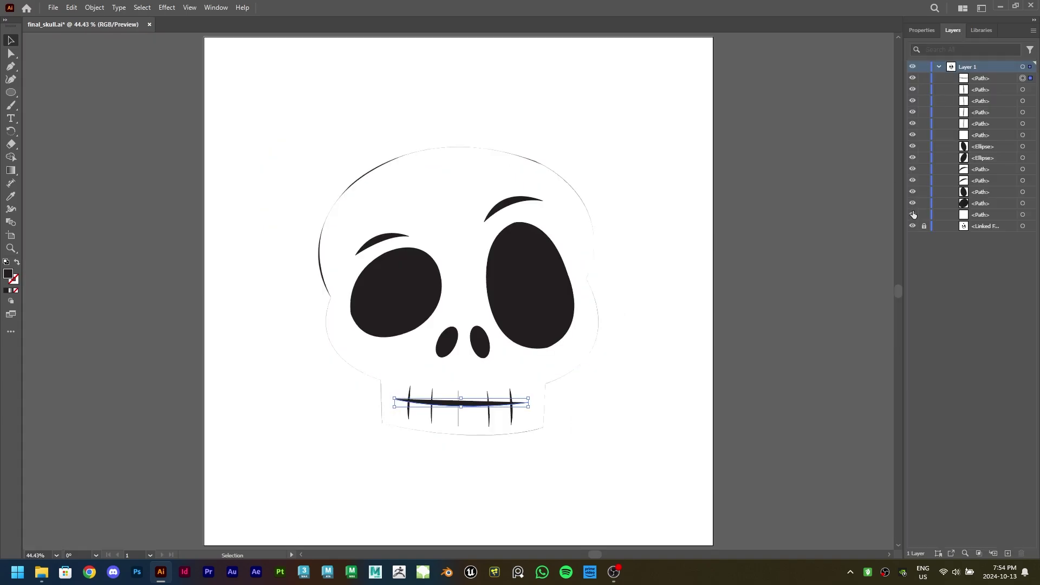
scroll(482, 471, "up", 3)
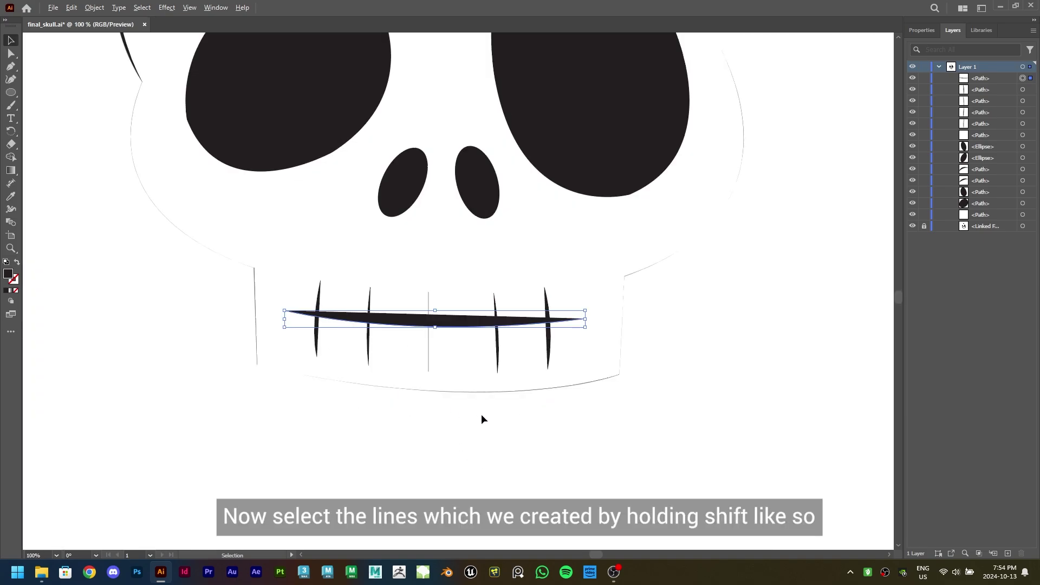
scroll(481, 417, "up", 3)
left_click(327, 411, "shift")
left_click(378, 416, "shift")
left_click(438, 411, "shift")
left_click(505, 412, "shift")
left_click(557, 433, "shift")
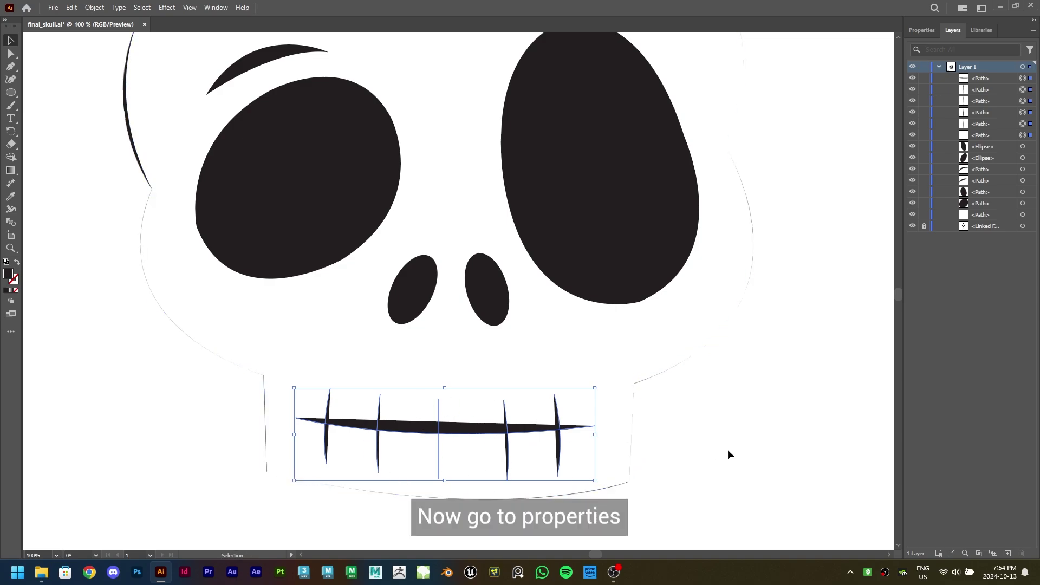
Give the mouth lines no fill and a black 8 pt stroke
left_click(921, 30)
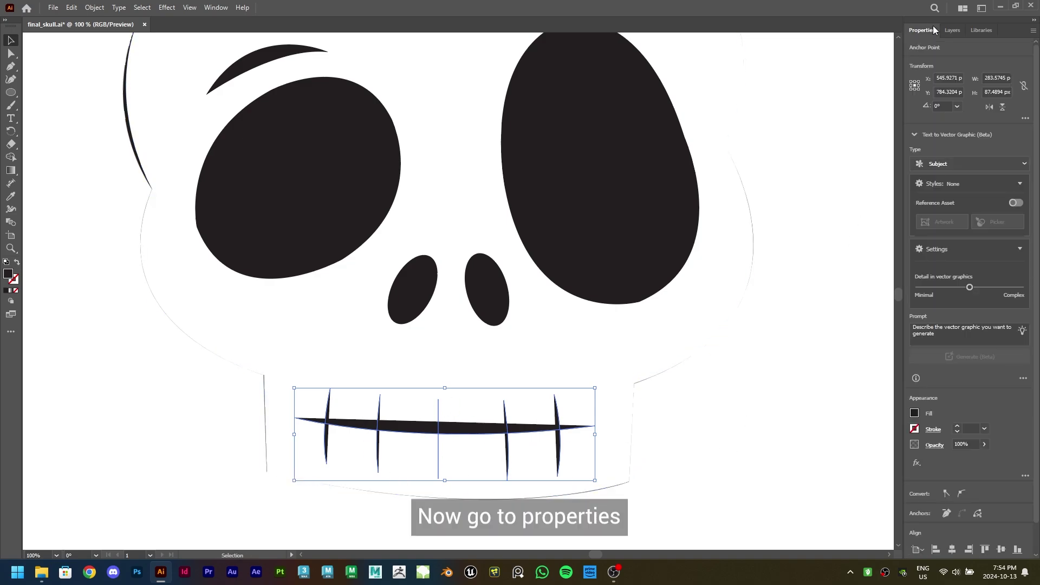
left_click(914, 413)
left_click(796, 451)
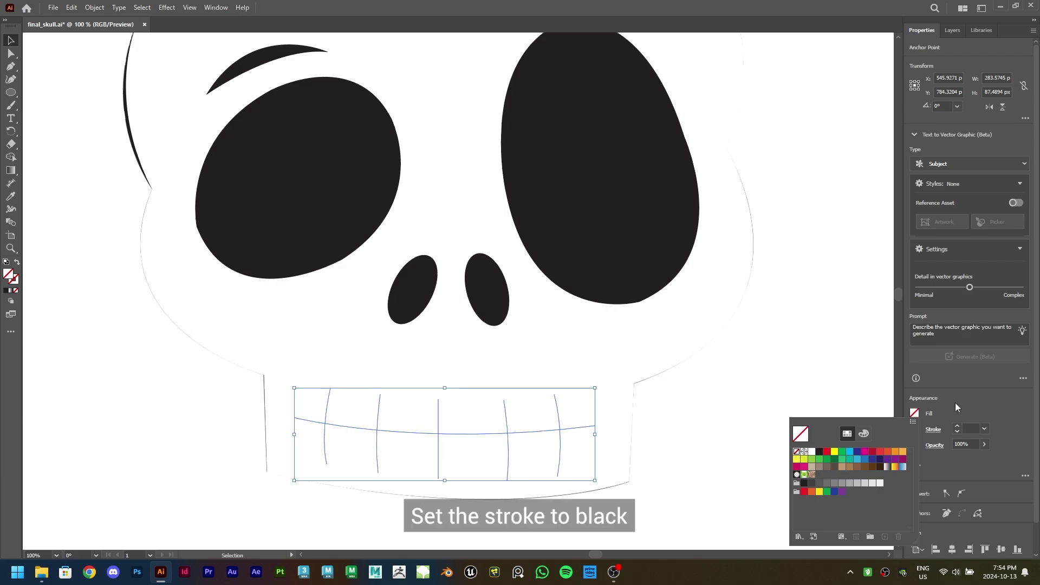
left_click(915, 430)
left_click(819, 329)
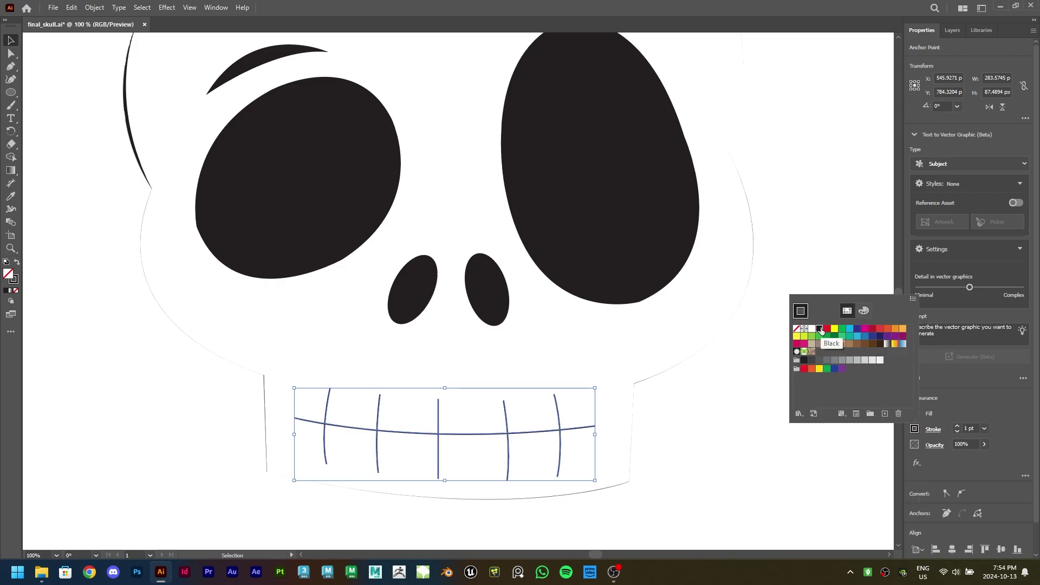
left_click(957, 427)
left_click(957, 427)
left_click(957, 427)
left_click(957, 426)
left_click(956, 426)
left_click(956, 426)
left_click(957, 426)
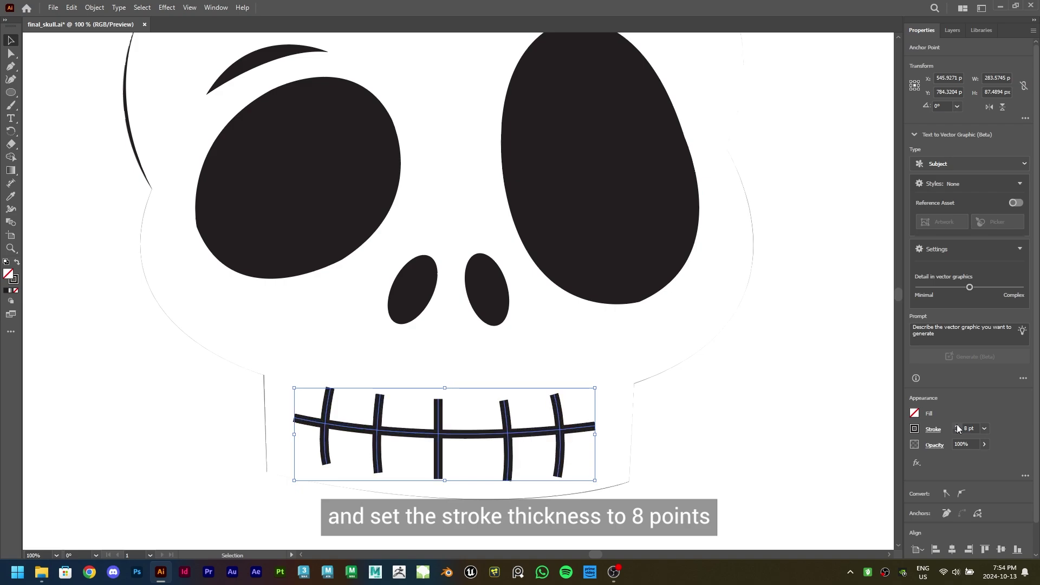
Set Round Cap on the mouth line strokes, then deselect them
left_click(931, 430)
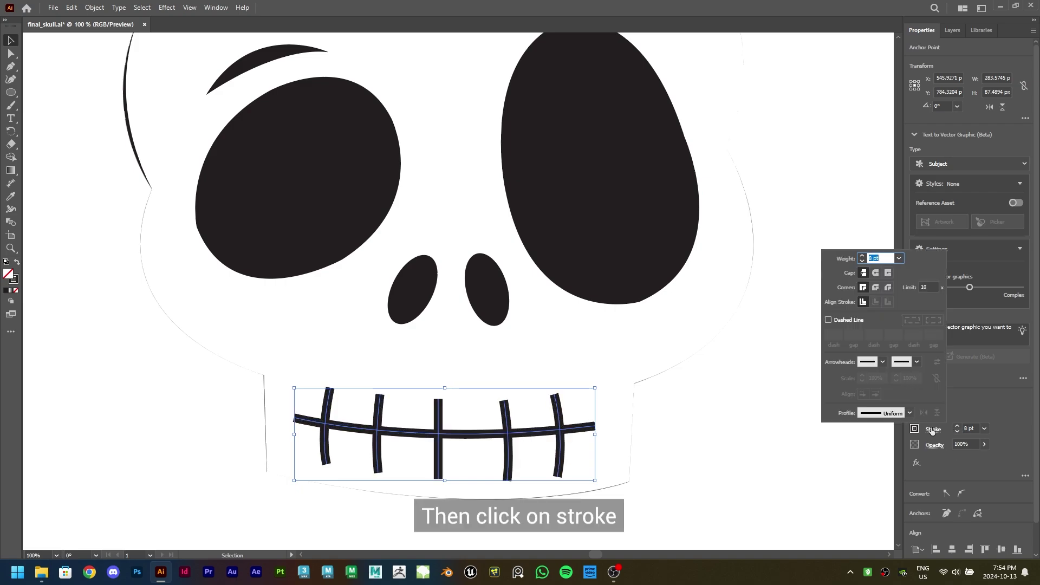
left_click(875, 274)
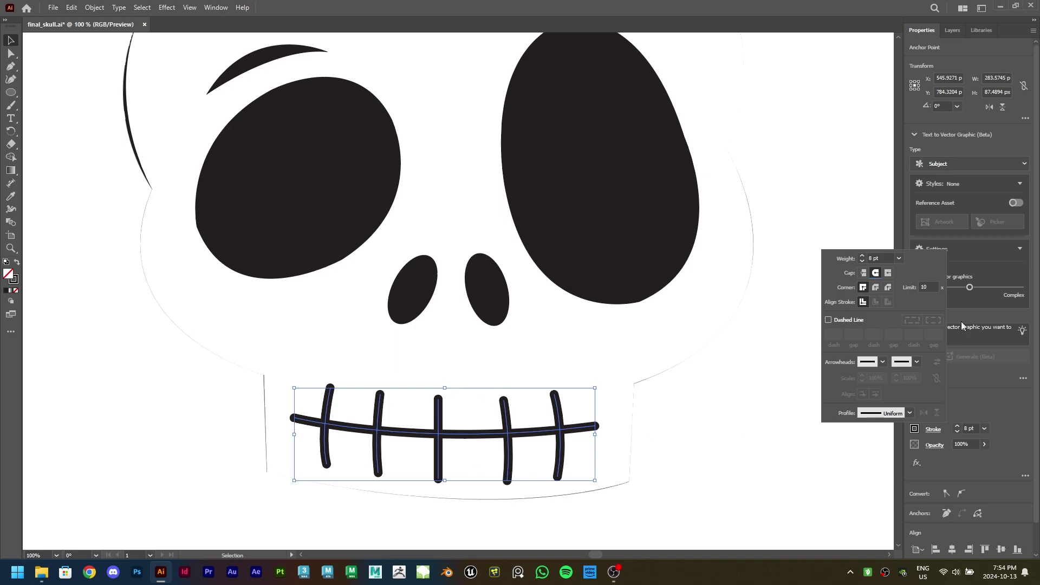
left_click(781, 453)
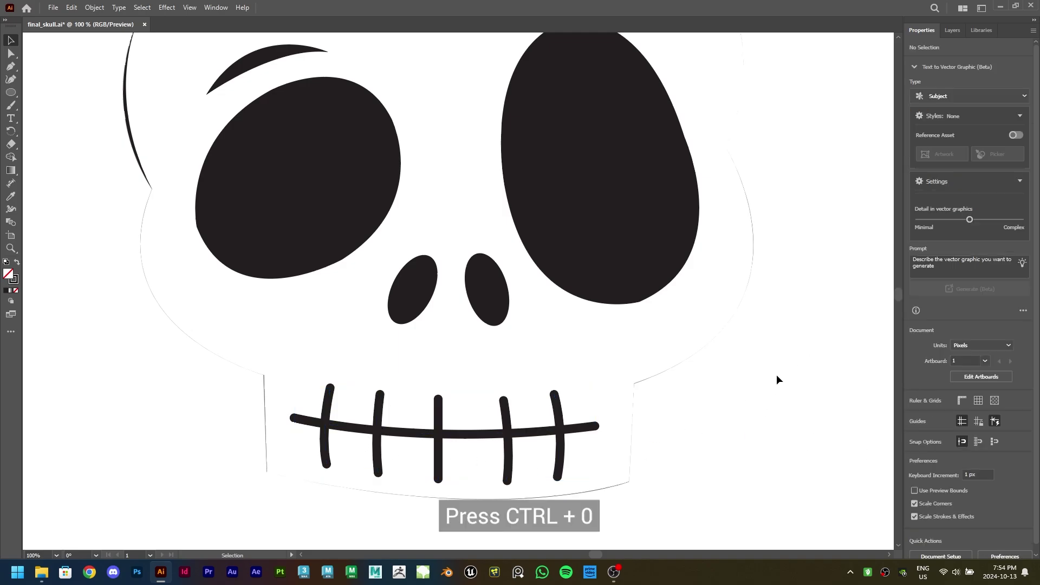
key("ctrl+0")
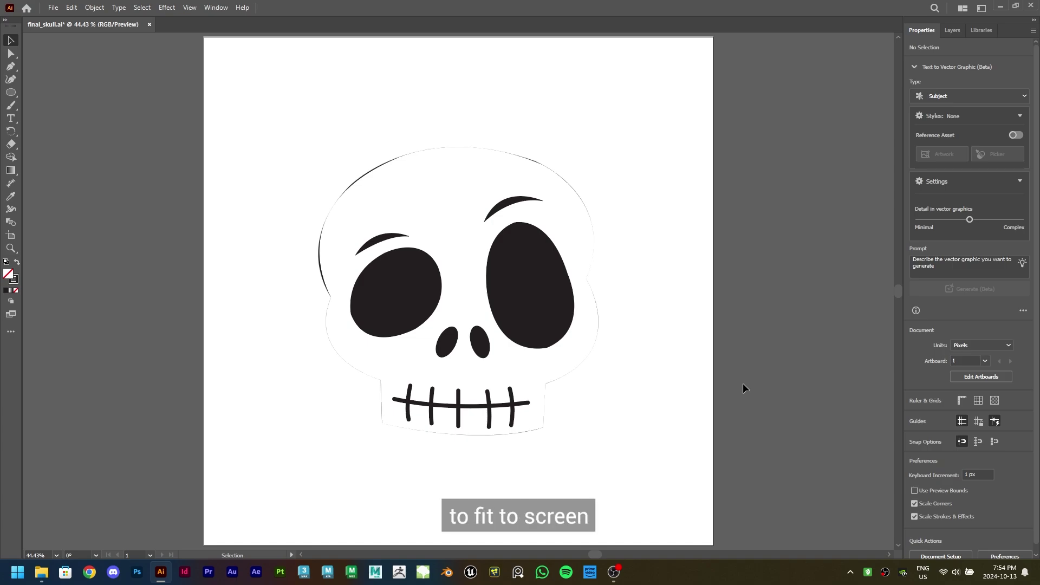
Hide the Linked File skull image layer in the Layers panel
left_click(956, 29)
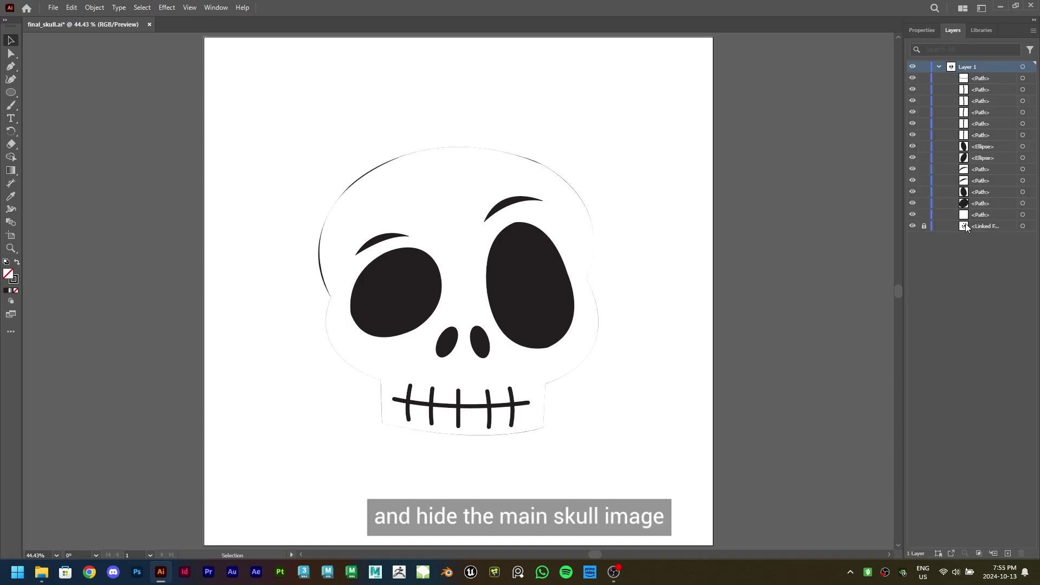
left_click(913, 226)
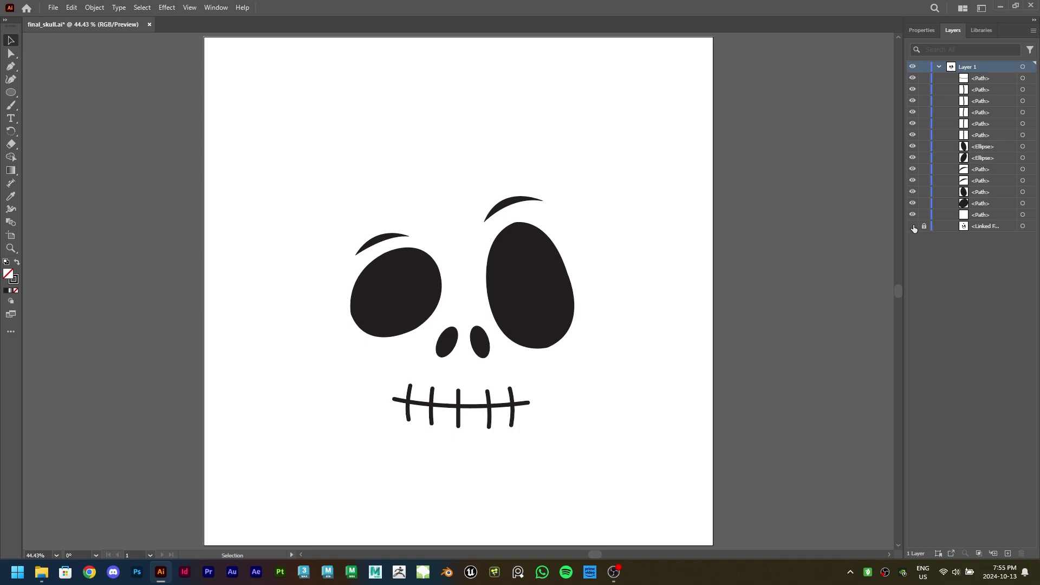
left_click(11, 92)
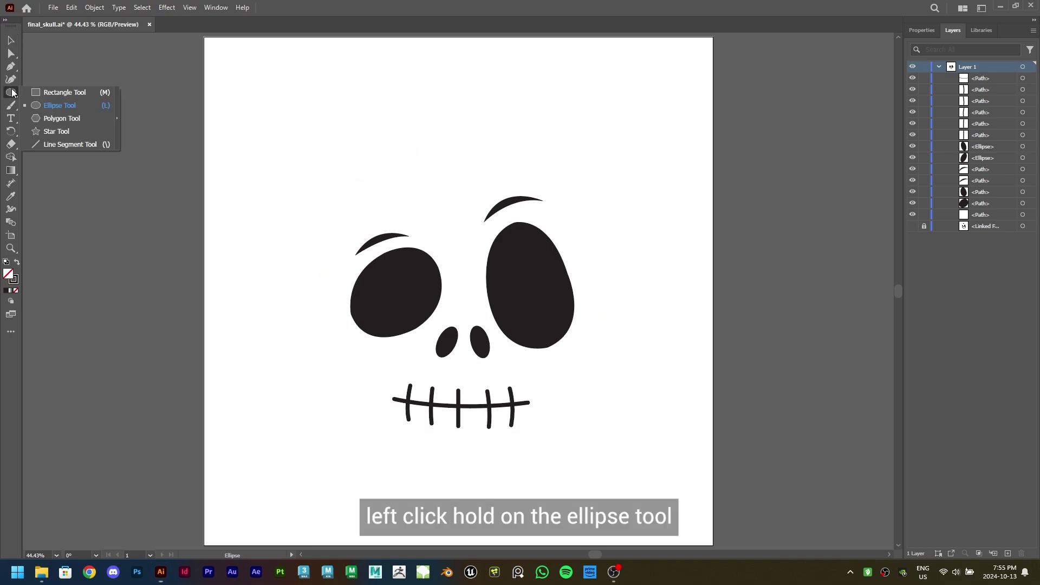
Draw an artboard-sized rectangle with no stroke and an orange E26B00 fill
left_click(50, 93)
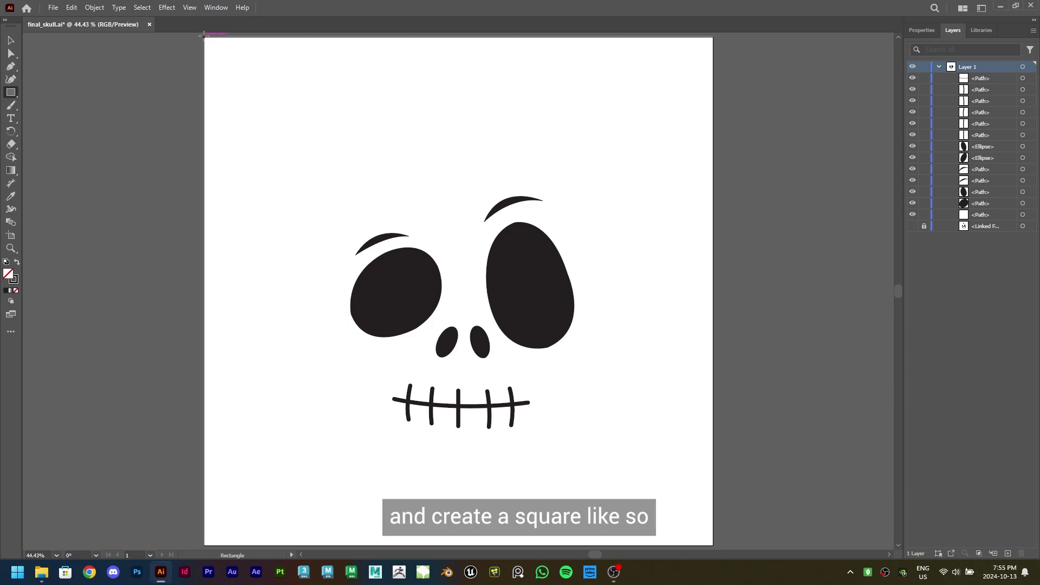
left_click_drag(203, 35, 713, 544)
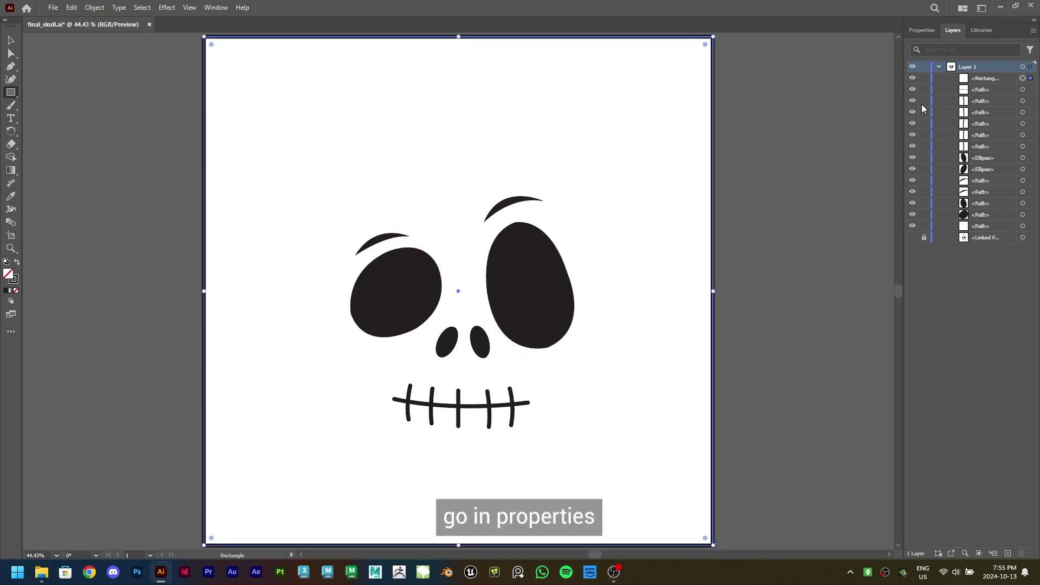
left_click(921, 30)
left_click(915, 430)
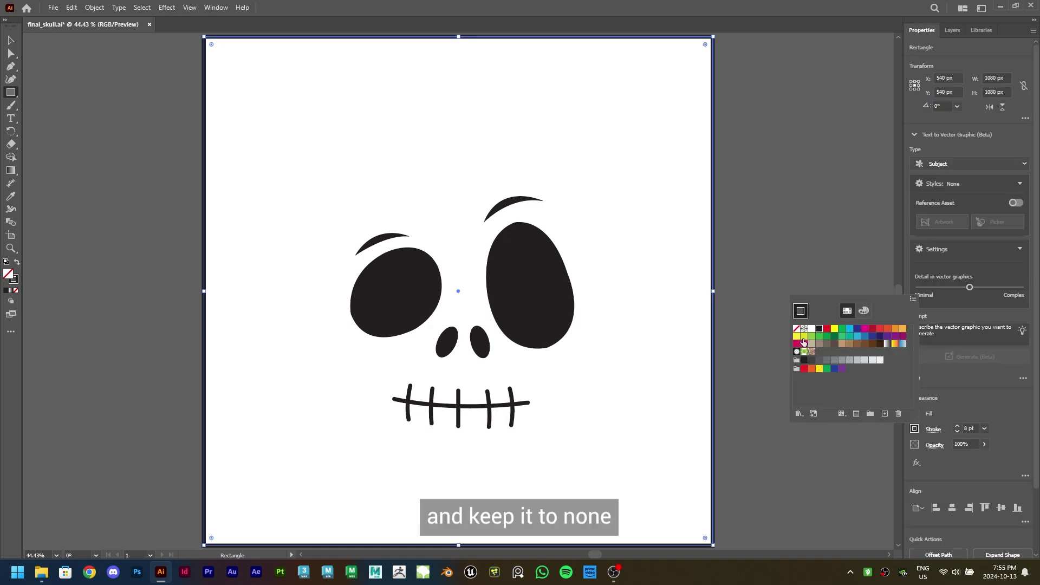
left_click(796, 329)
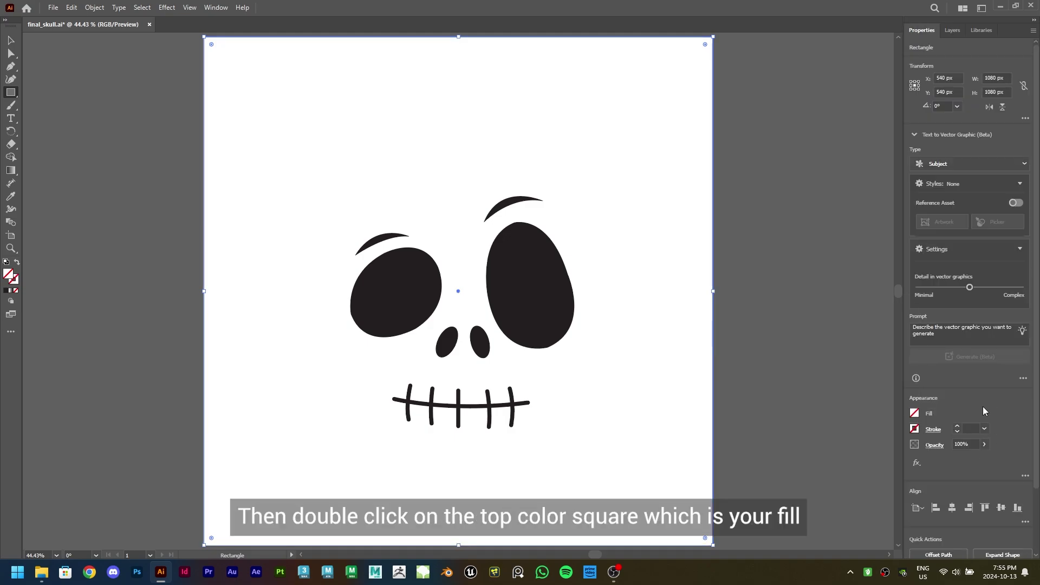
double_click(8, 275)
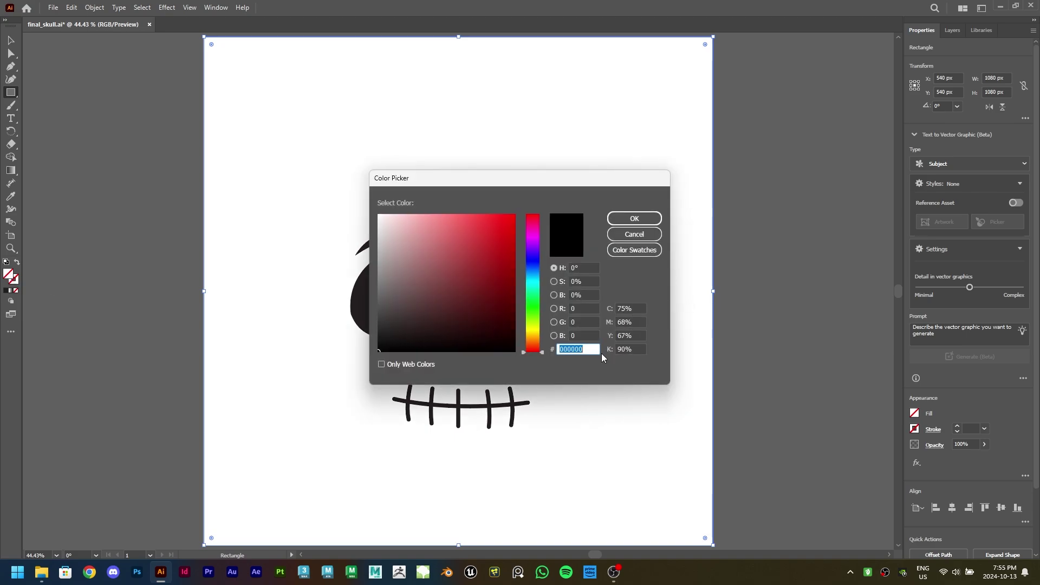
type("E26B00")
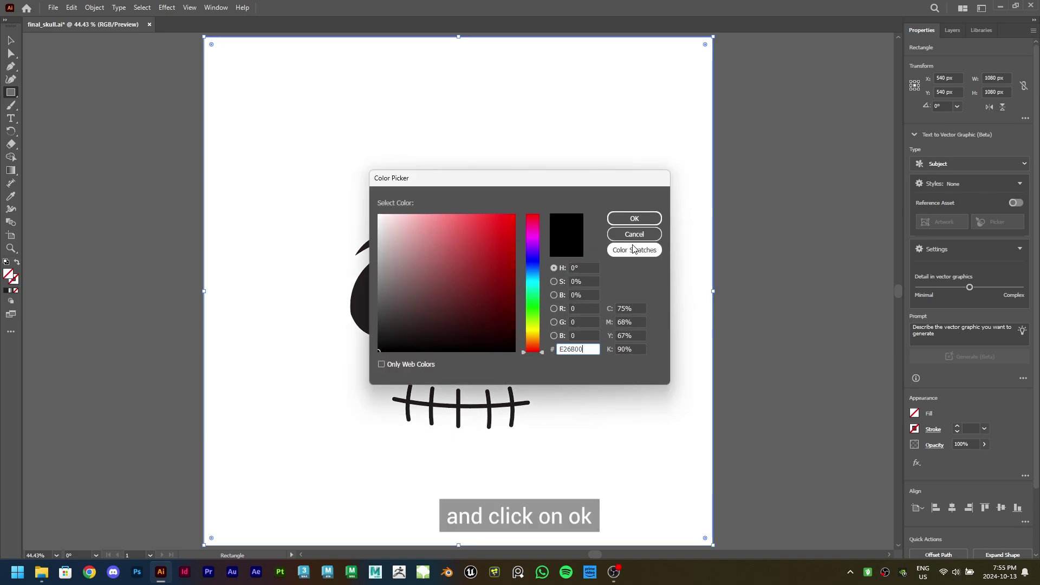
left_click(632, 220)
left_click(11, 40)
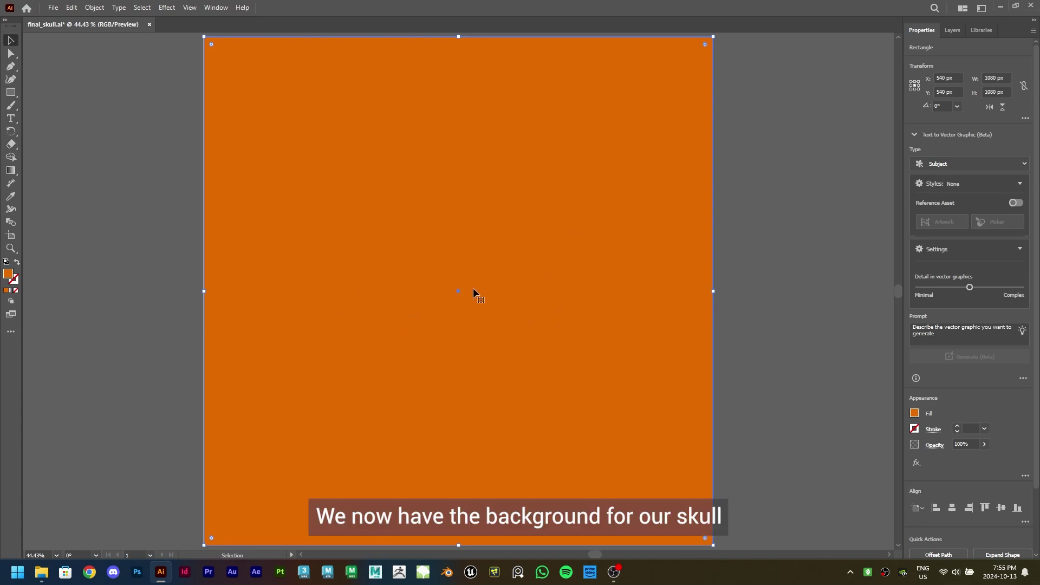
Move the orange rectangle beneath the skull parts in Layers and lock it
left_click(955, 30)
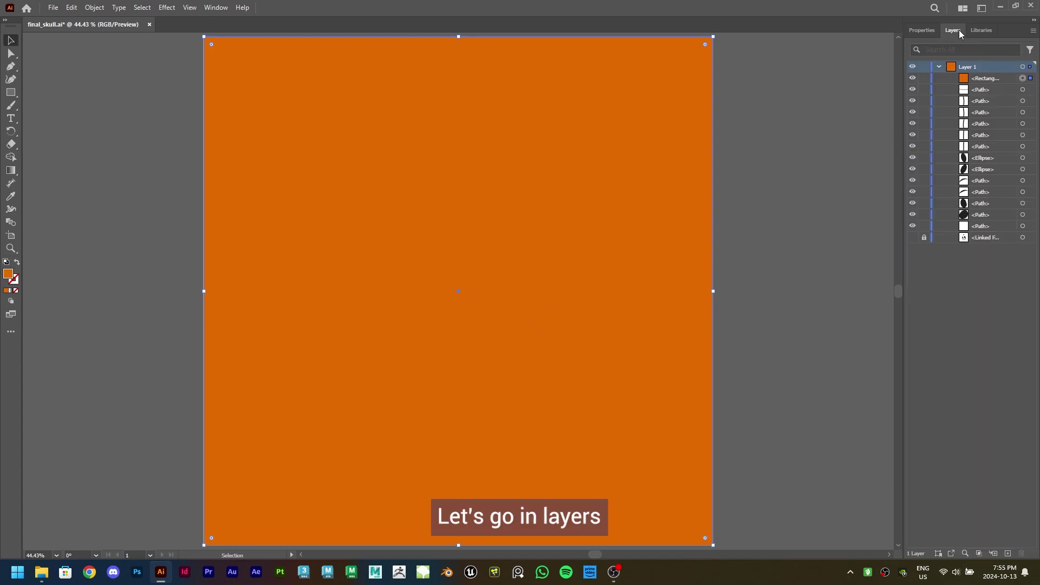
left_click(1002, 78)
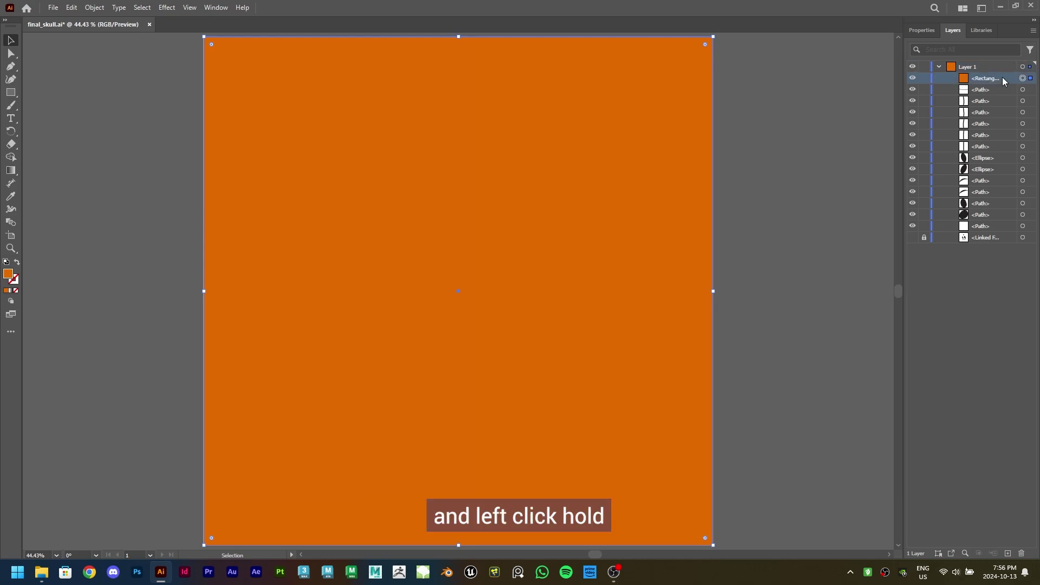
left_click_drag(1002, 78, 992, 234)
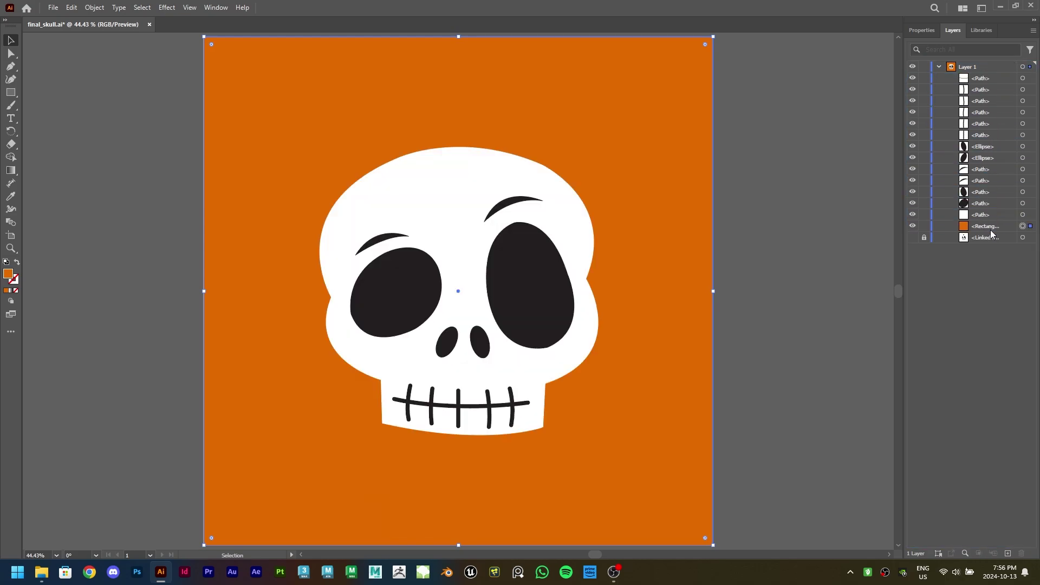
left_click(925, 228)
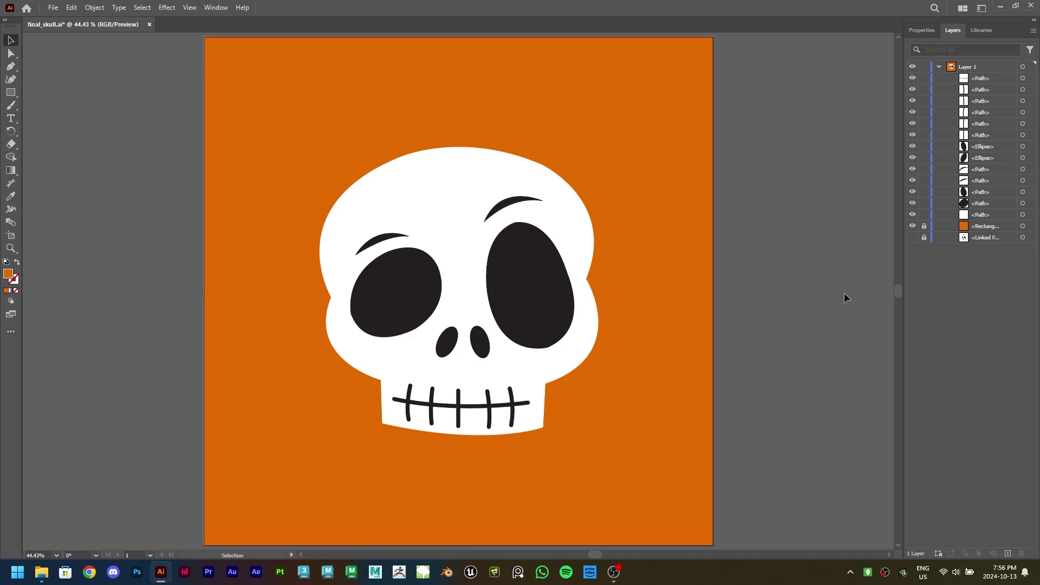
Select all the skull parts and group them into one object
left_click_drag(287, 135, 634, 475)
right_click(461, 303)
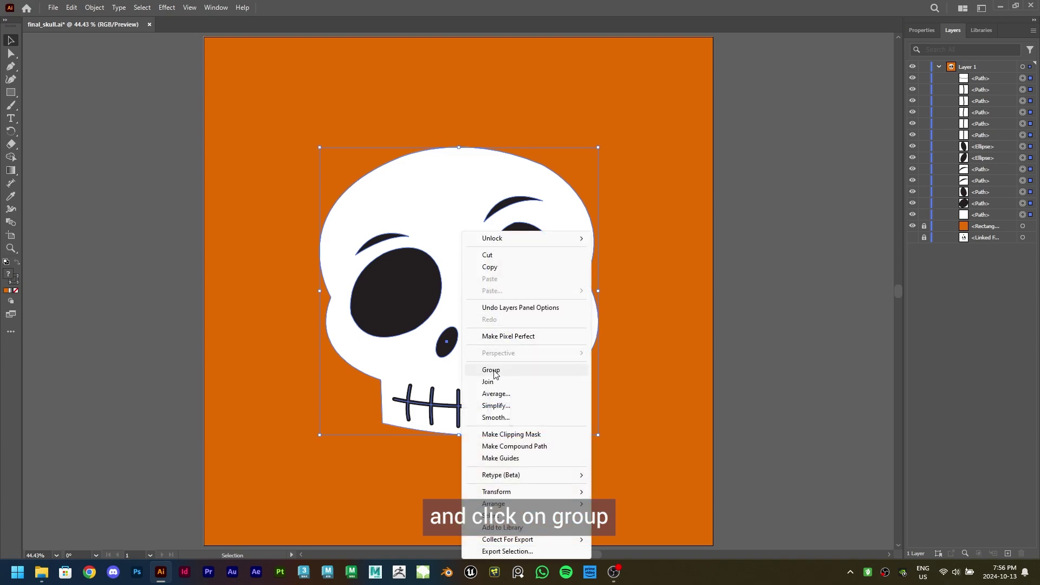
left_click(516, 372)
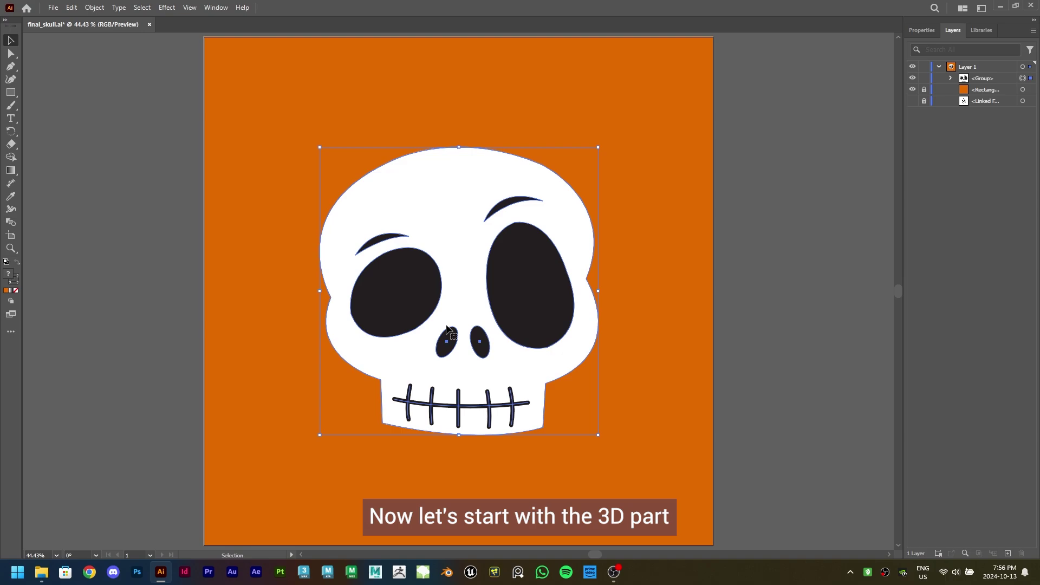
Apply the 3D and Materials Inflate effect to the skull with 100 px depth
left_click(167, 9)
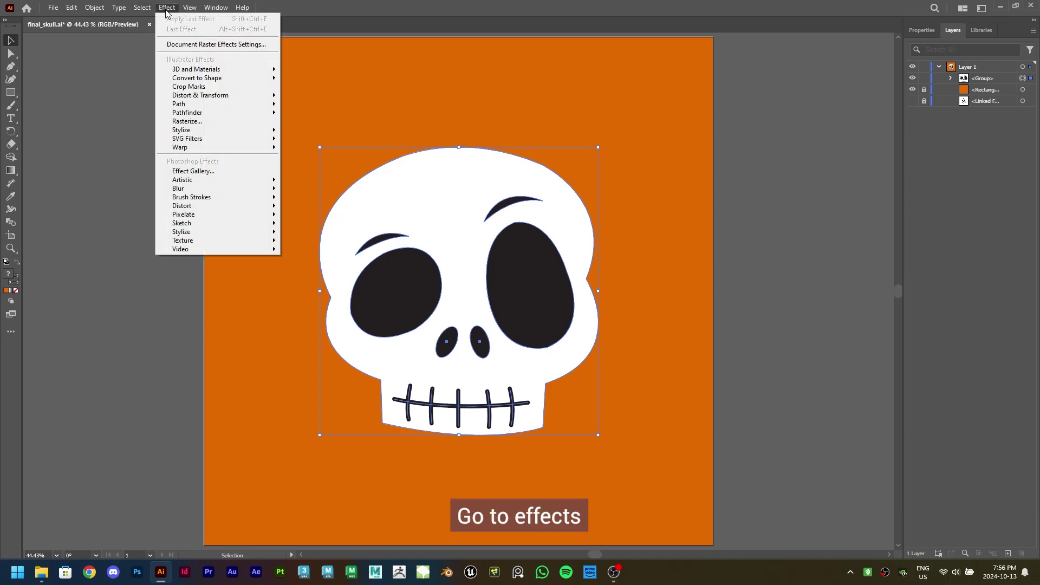
mouse_move(201, 70)
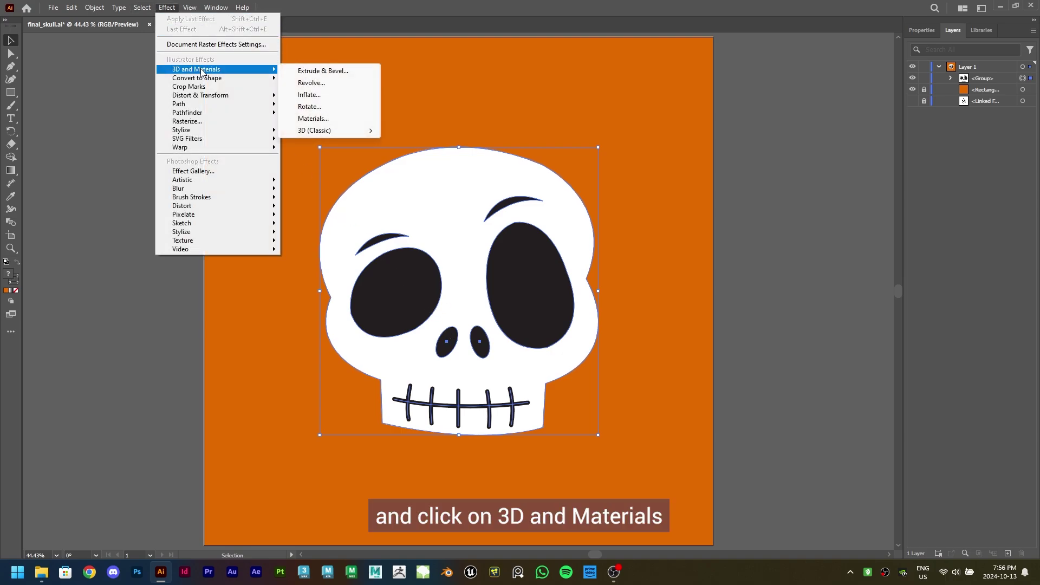
left_click(321, 97)
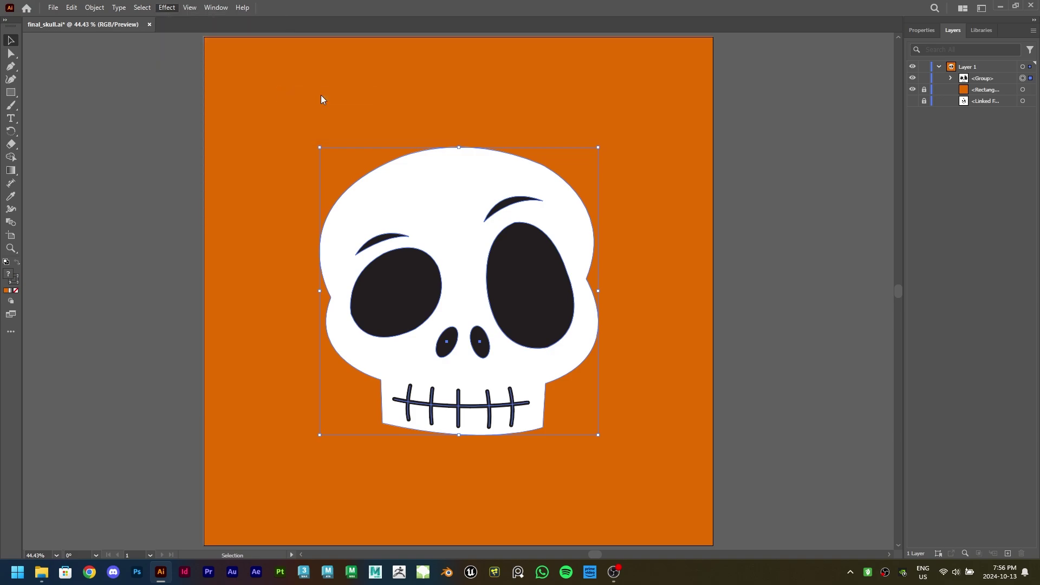
left_click_drag(518, 47, 835, 71)
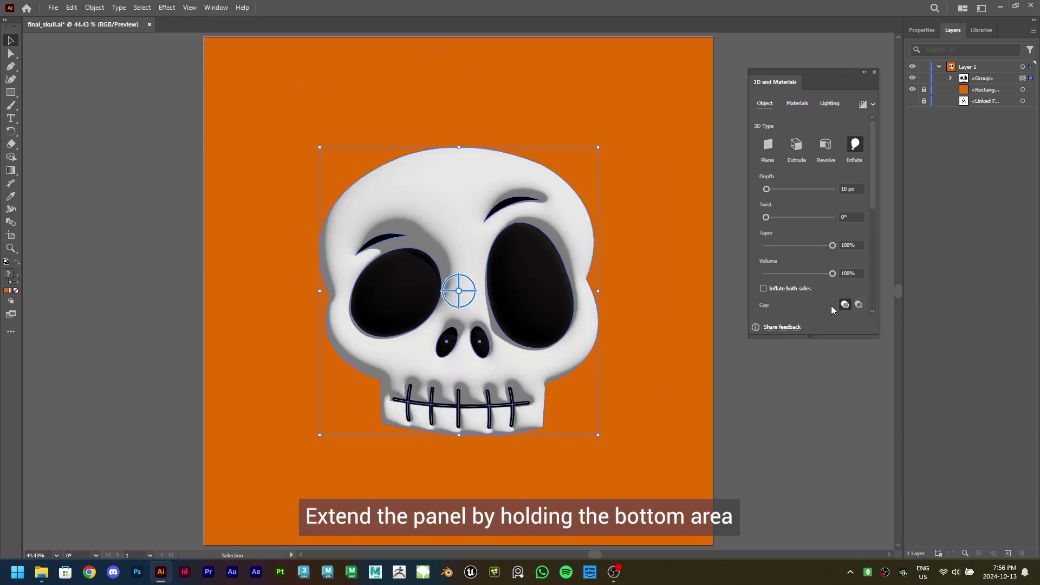
left_click_drag(819, 337, 822, 533)
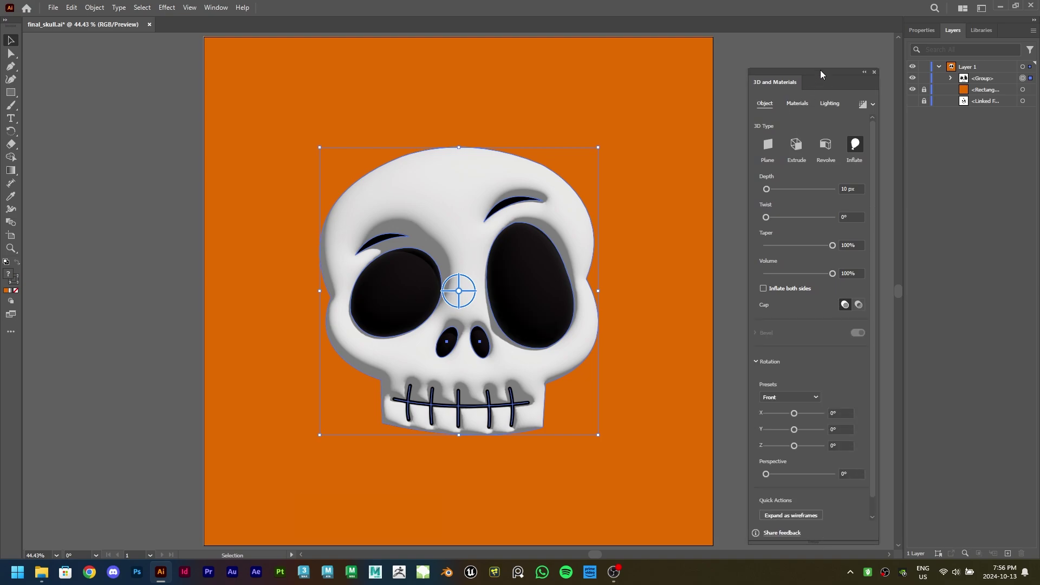
left_click_drag(829, 71, 898, 45)
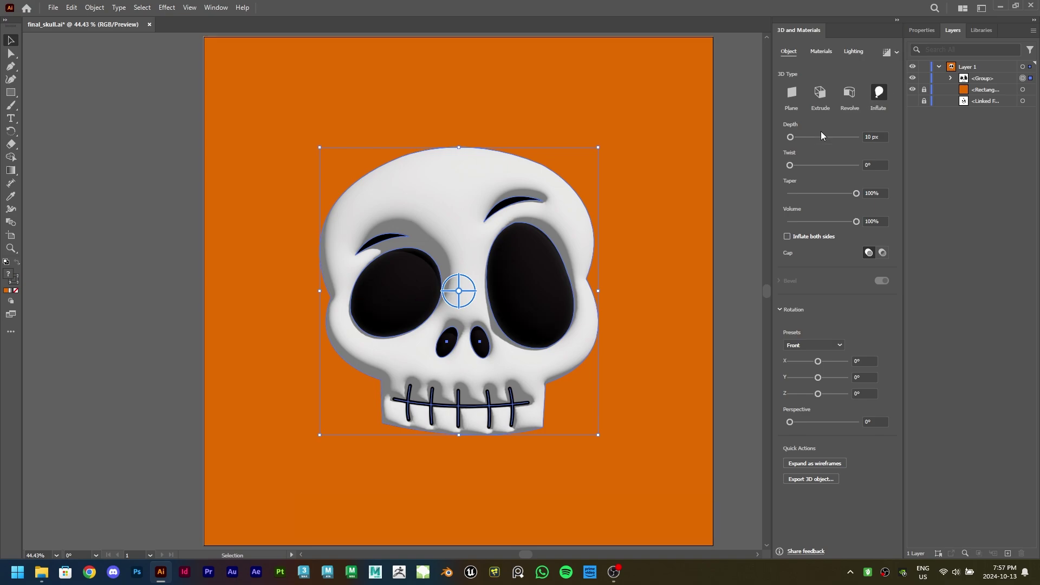
left_click(879, 137)
type("100")
key("Return")
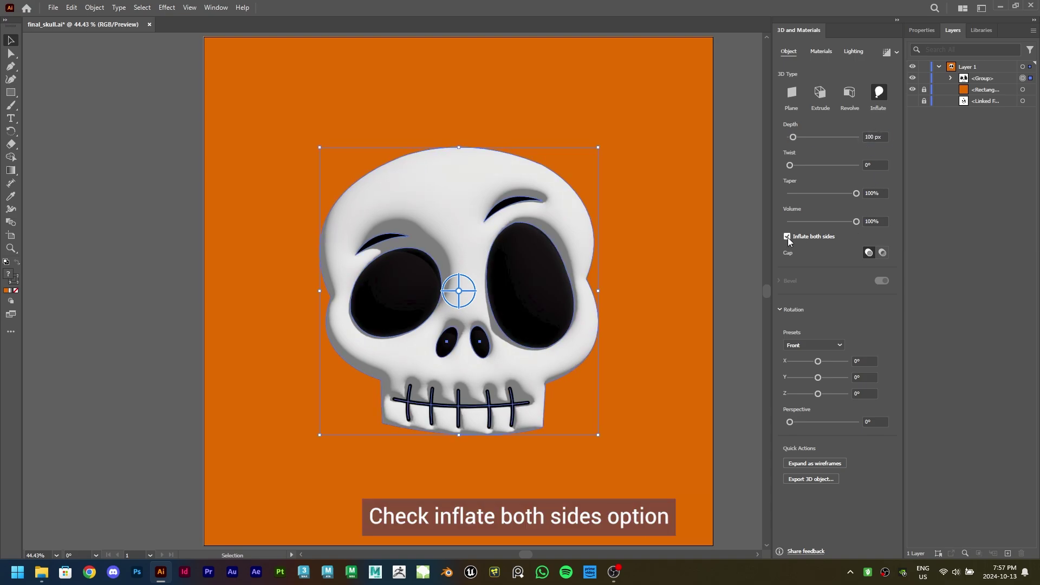
Rotate the 3D skull from Off-Axis Front to X -10°, Y -15°, Z -3°
left_click(838, 345)
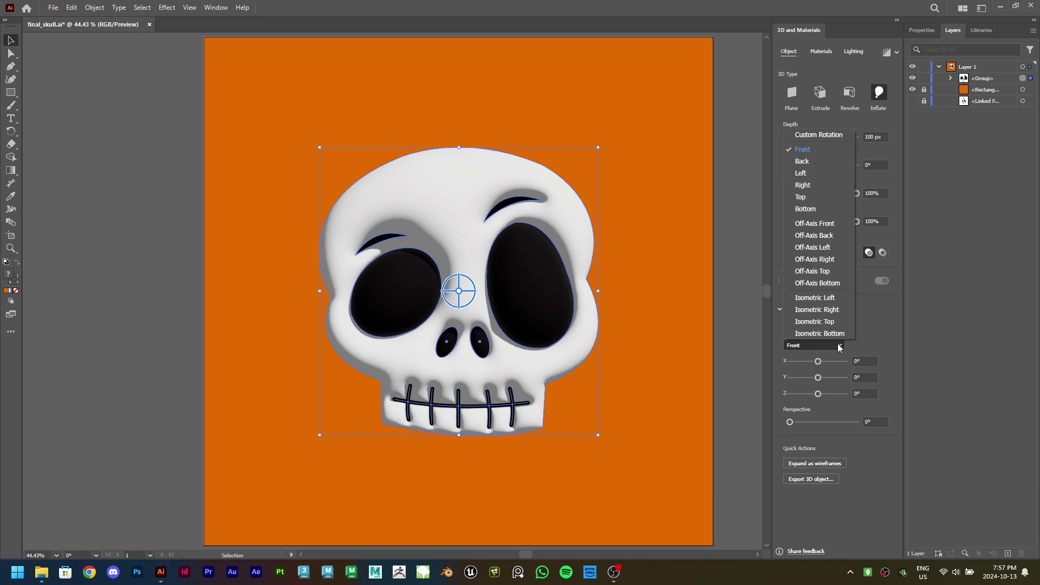
left_click(812, 224)
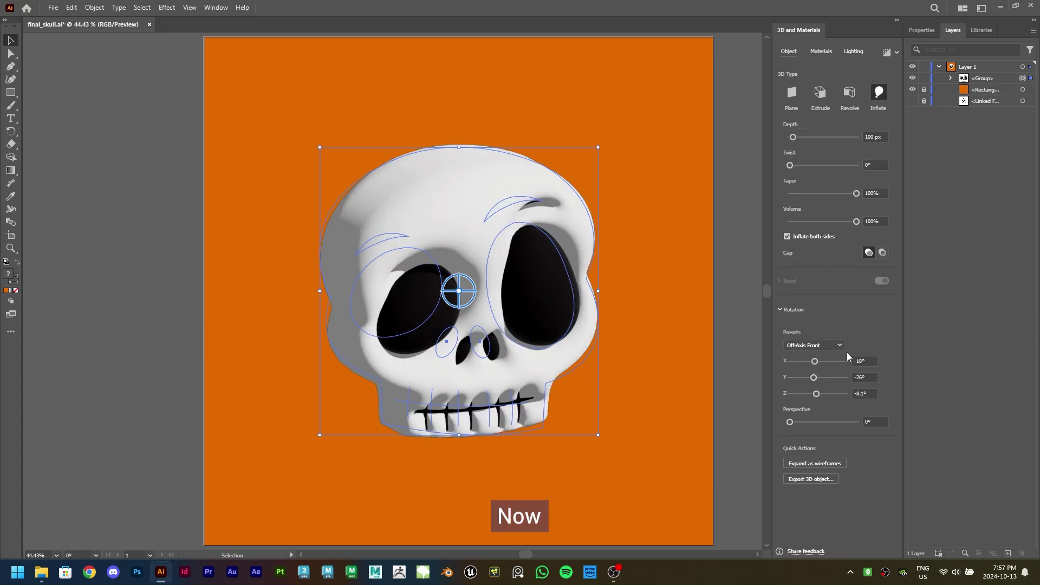
left_click(873, 360)
type("-10")
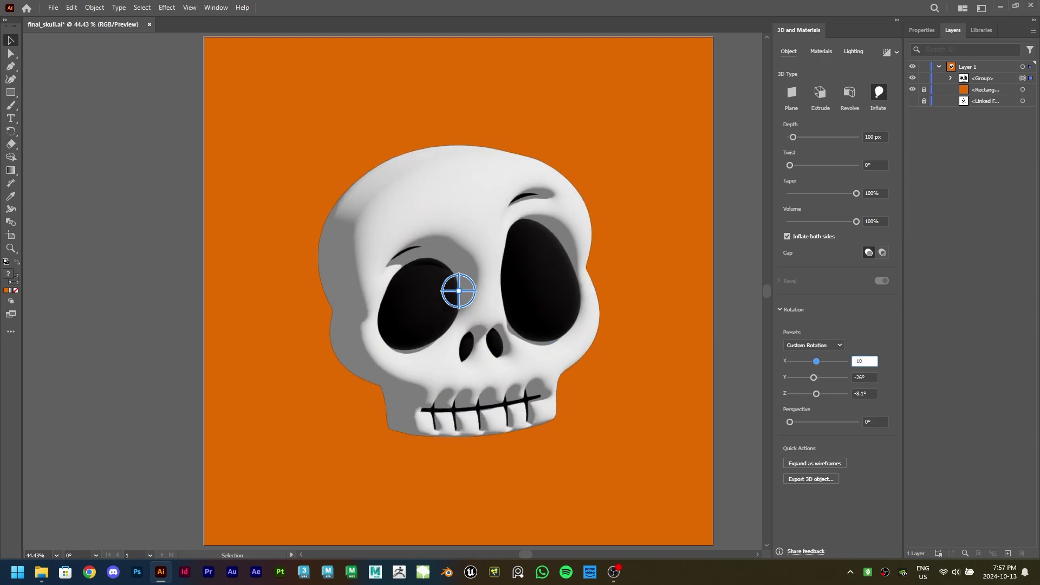
key("Return")
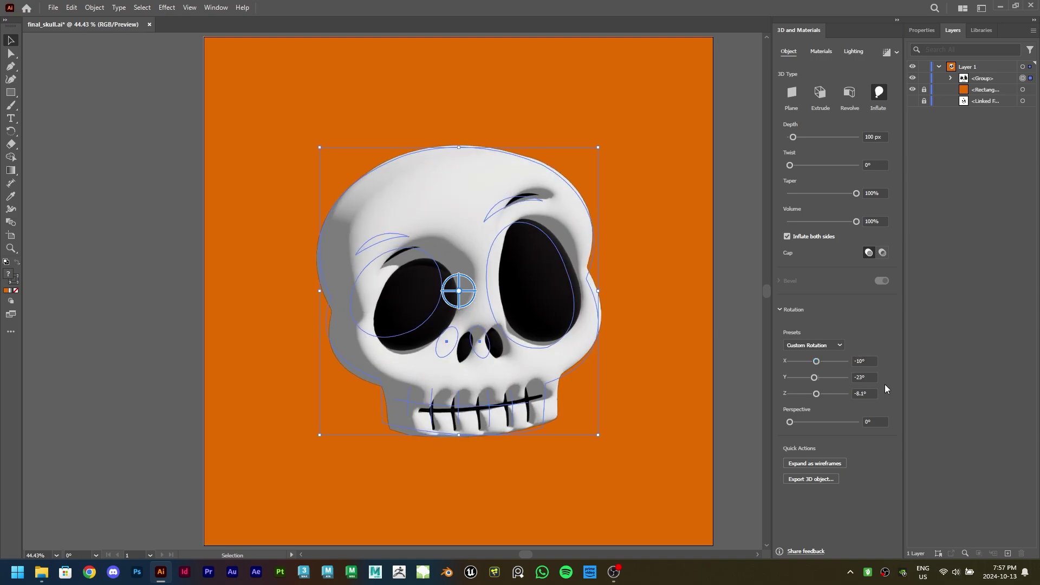
left_click(852, 375)
type("-15")
key("Return")
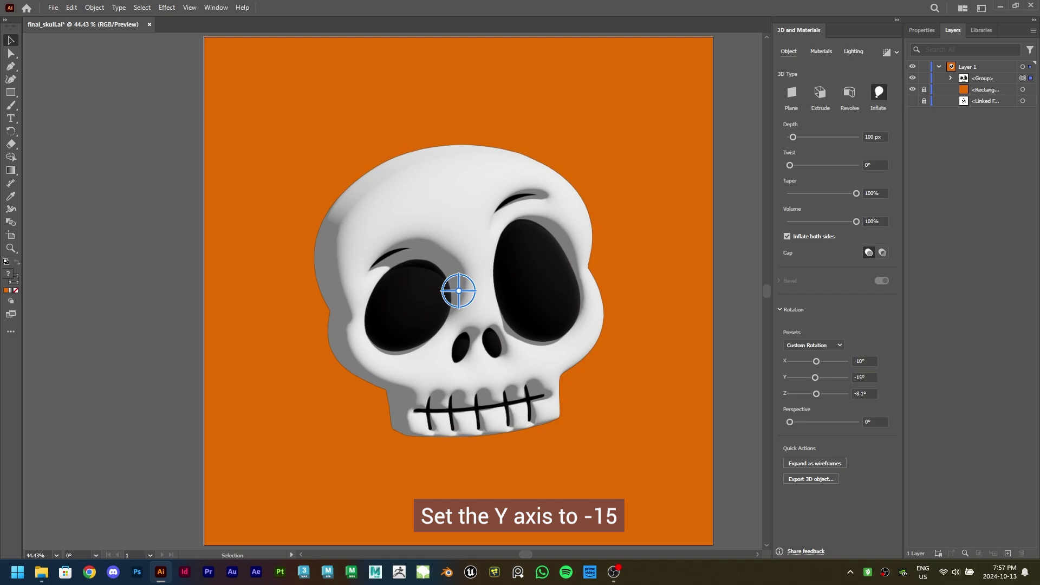
left_click_drag(816, 394, 818, 394)
left_click(864, 394)
type("-3")
key("Return")
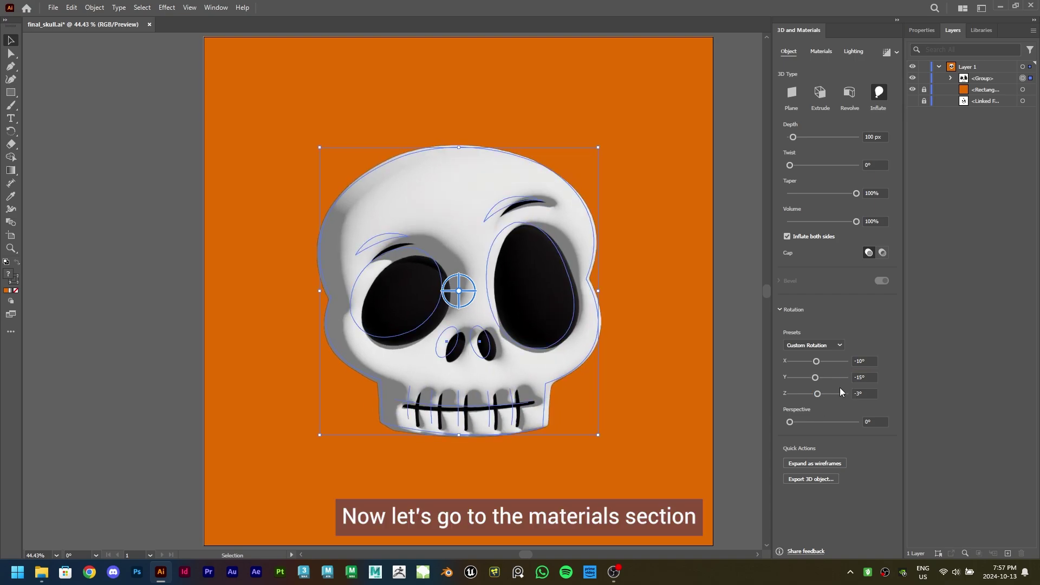
Lower the skull's material roughness to 0.3
left_click(821, 53)
left_click_drag(814, 450, 807, 450)
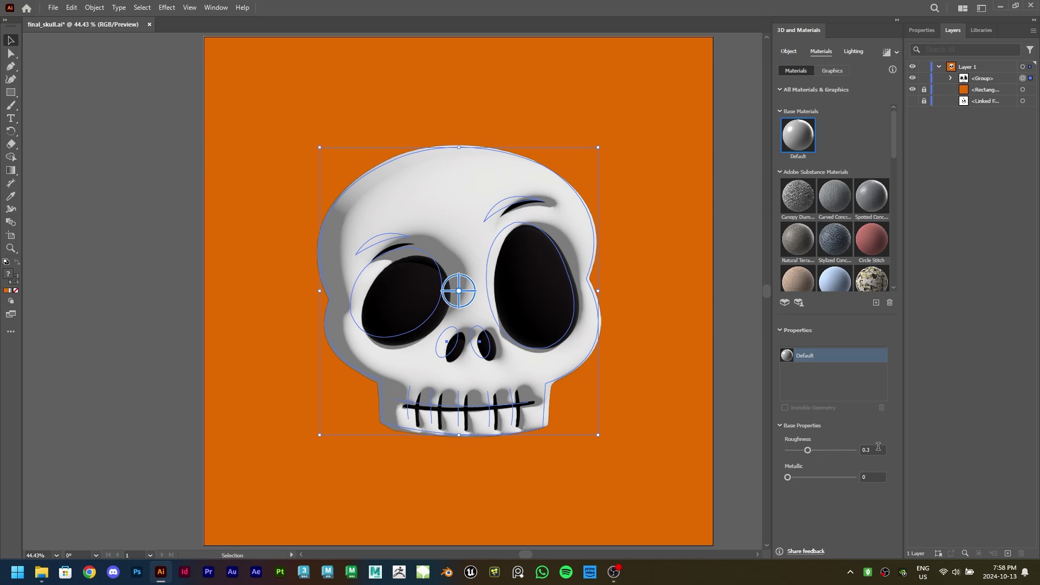
left_click(853, 52)
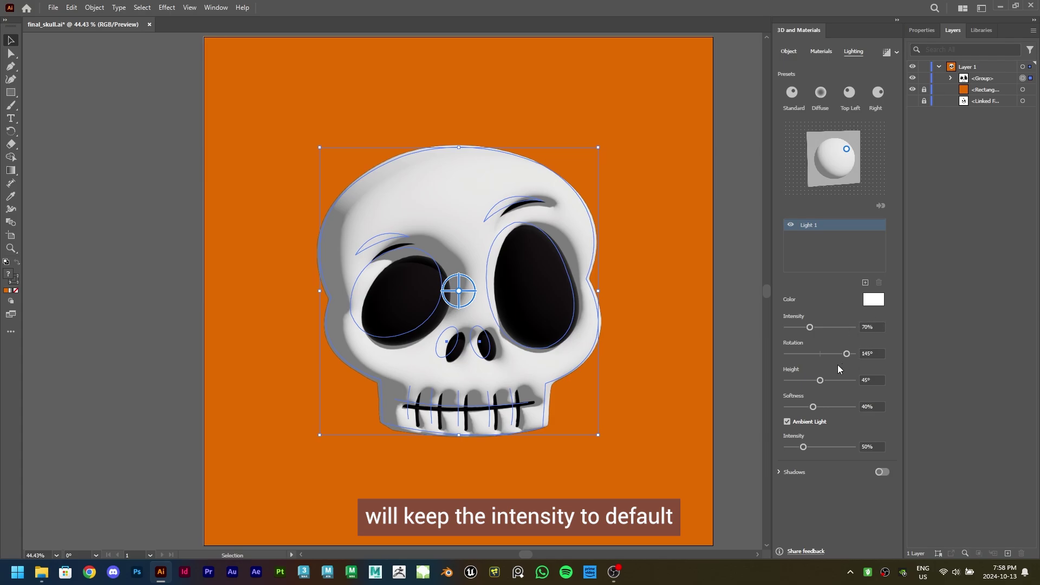
Set light rotation to 17°, softness to 60%, and turn on shadows
left_click_drag(846, 354, 823, 353)
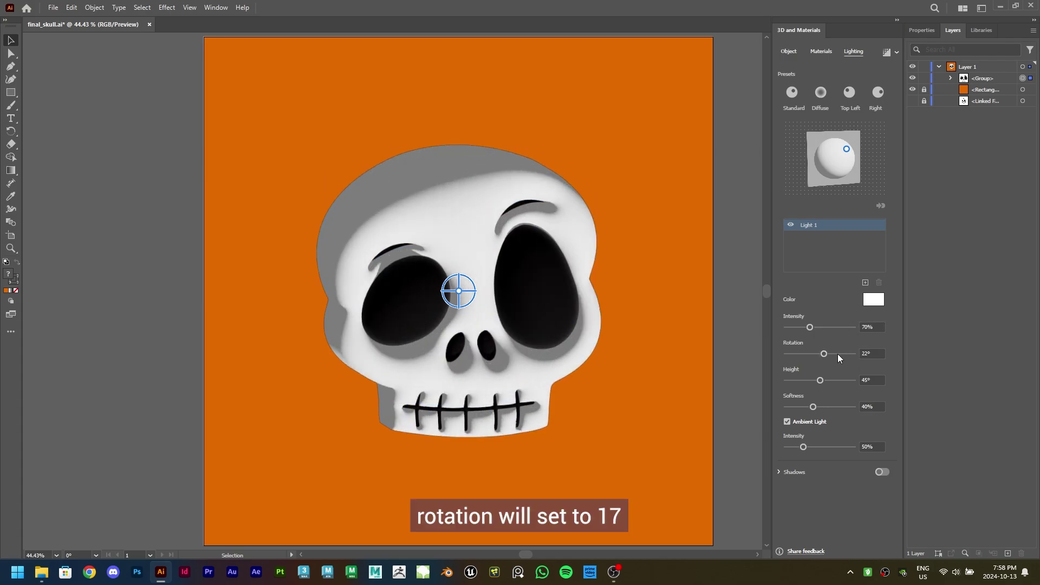
left_click(870, 354)
type("17")
key("Return")
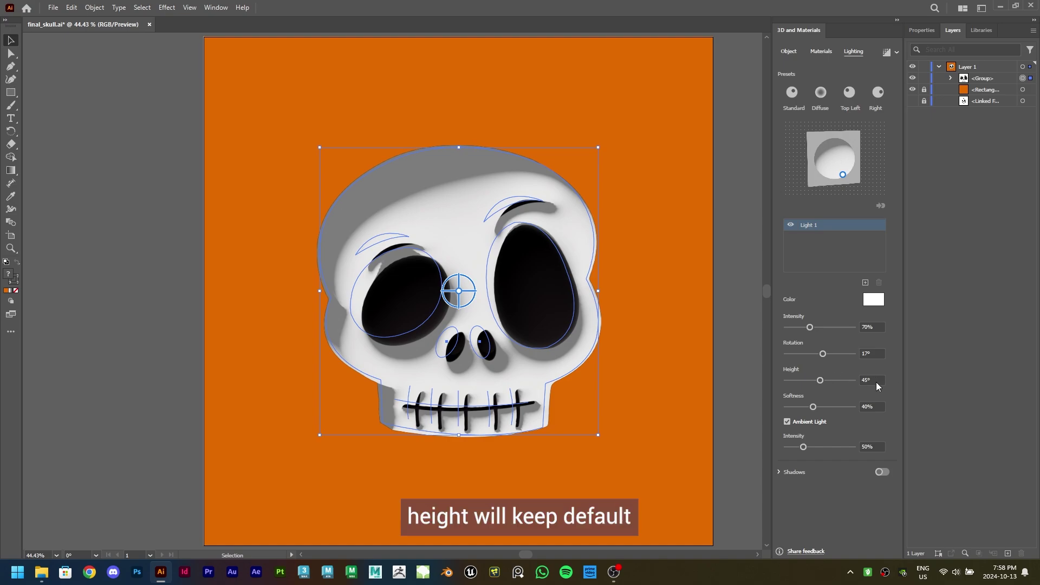
left_click_drag(813, 406, 819, 406)
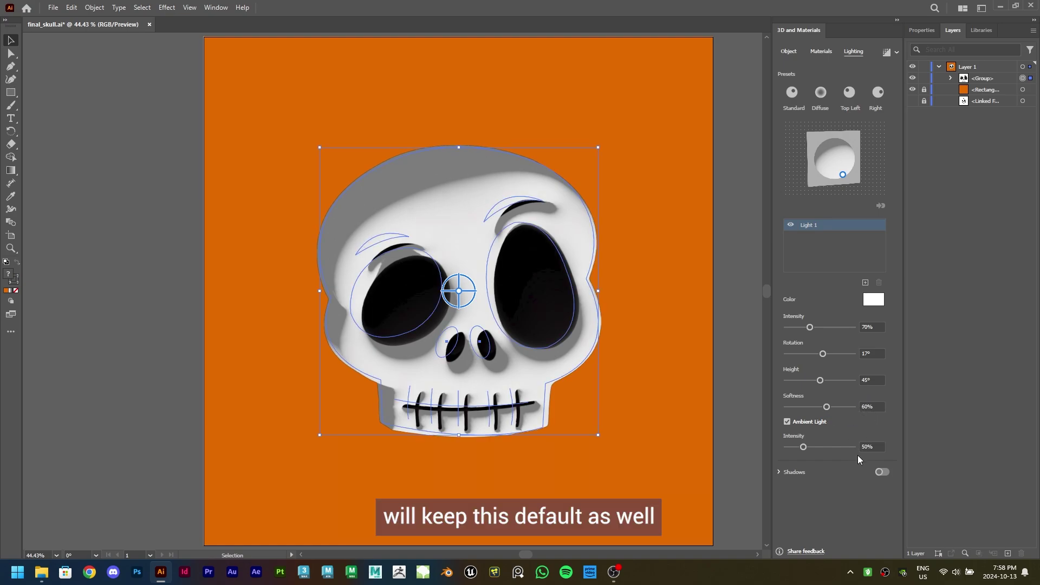
left_click(883, 471)
Place the shadow Below Object, widen shadow bounds to 400%, and reselect the skull
scroll(853, 488, "down", 1)
left_click(810, 478)
left_click(817, 501)
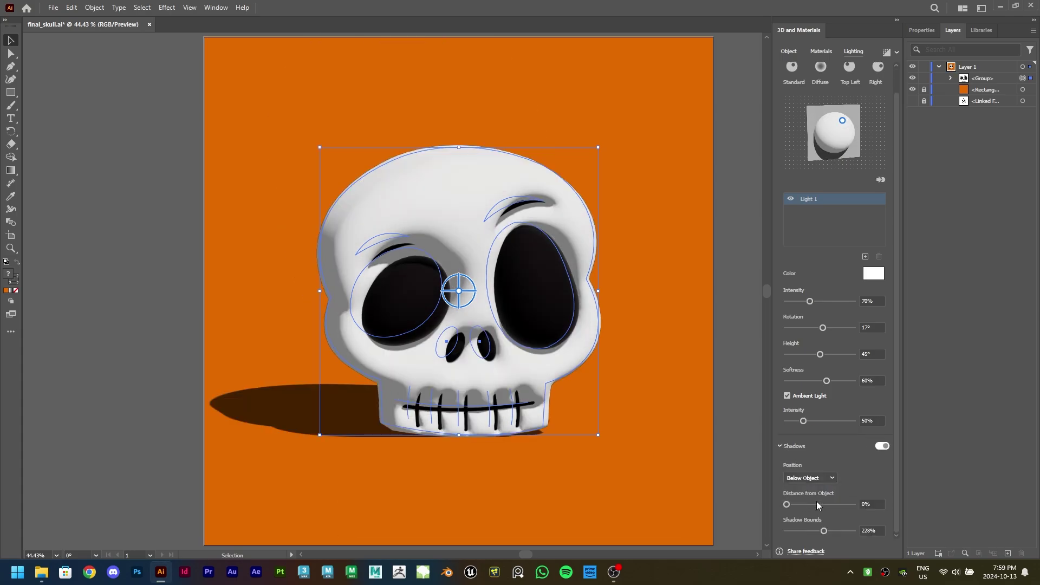
left_click(823, 532)
left_click_drag(823, 533, 885, 536)
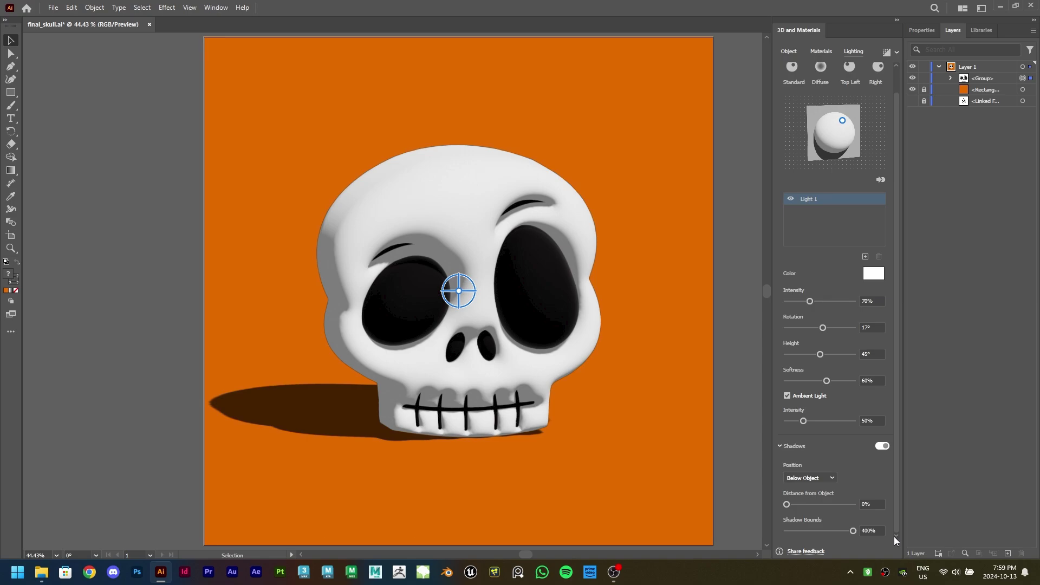
left_click(446, 391)
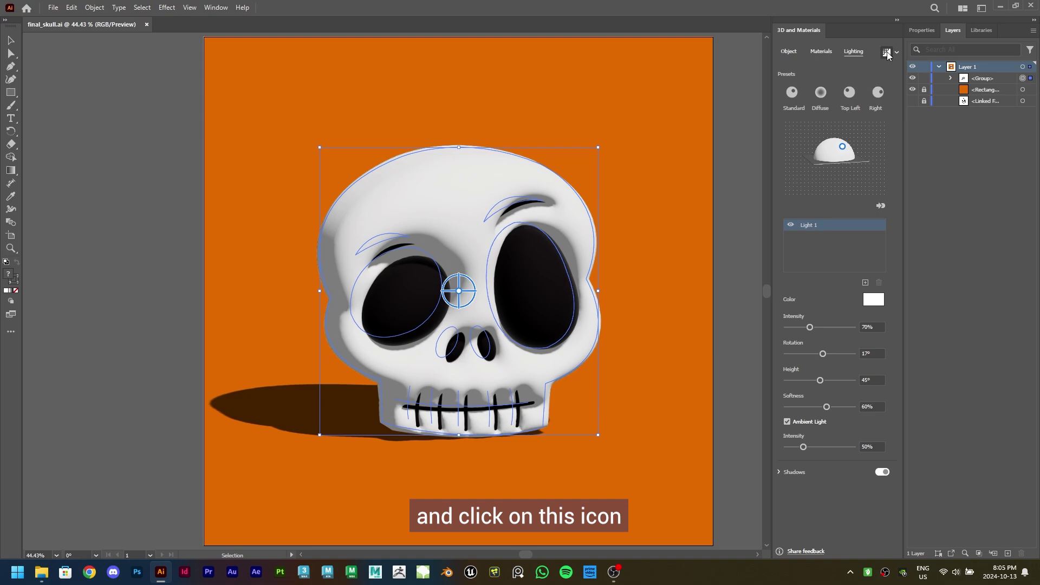
Render the 3D skull with ray tracing
left_click(887, 53)
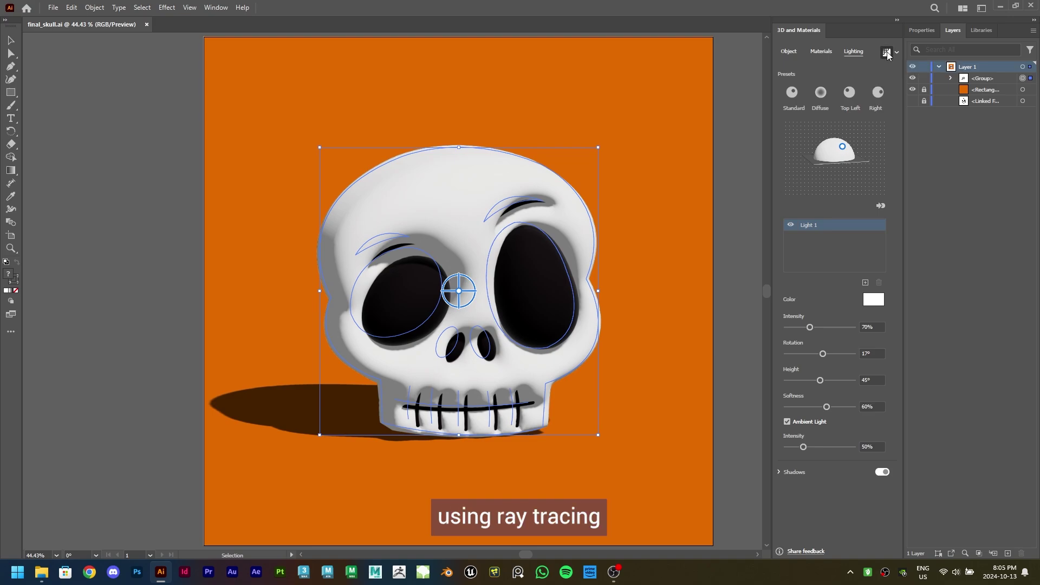